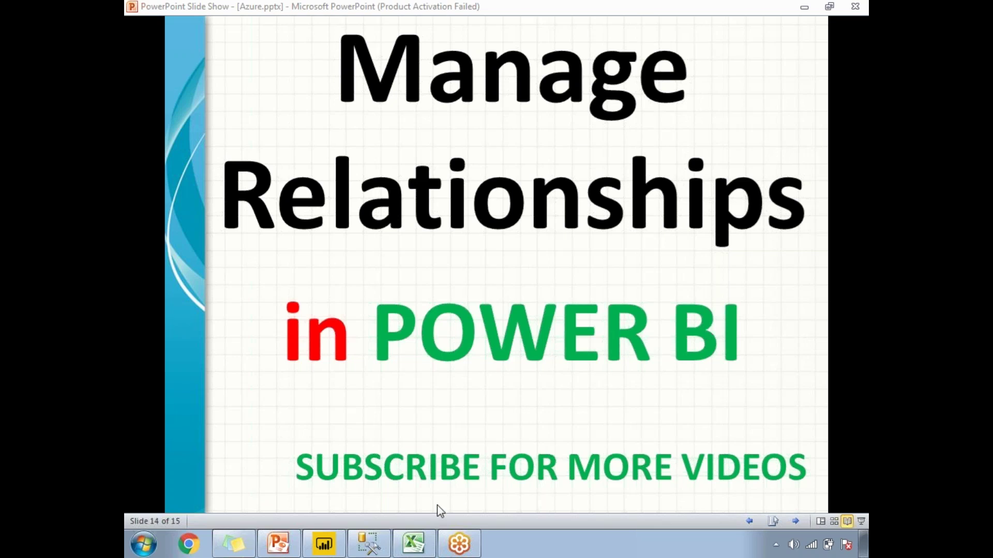
Switch to the Book1 workbook in Excel and examine how the employee table's Dept column relates to DeptNo in the department table
{"action": "left_click", "coordinate": [424, 546]}
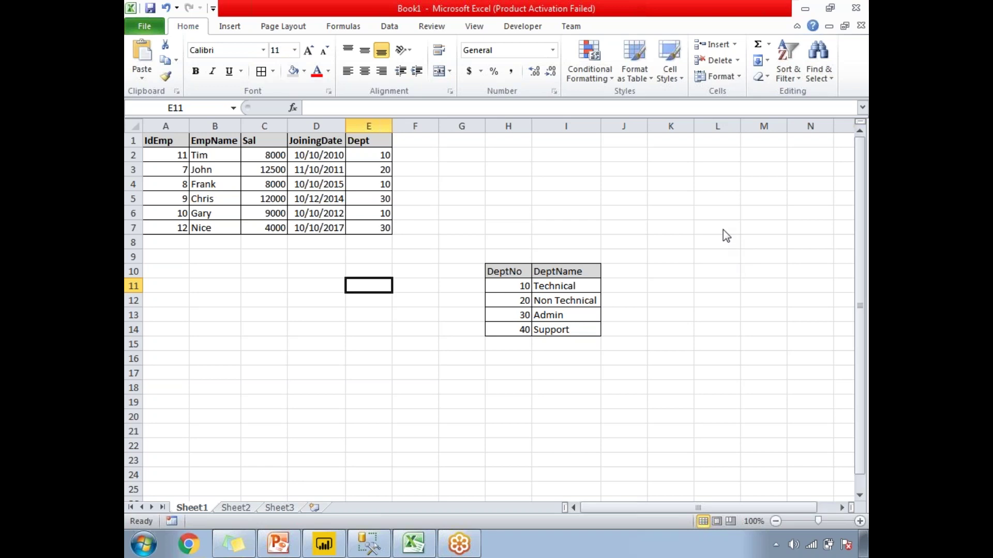
{"action": "mouse_move", "coordinate": [391, 137]}
{"action": "left_mouse_down"}
{"action": "mouse_move", "coordinate": [142, 87]}
{"action": "mouse_move", "coordinate": [174, 186]}
{"action": "left_mouse_up"}
{"action": "left_click_drag", "start_coordinate": [373, 206], "coordinate": [406, 141]}
{"action": "mouse_move", "coordinate": [476, 251]}
{"action": "left_mouse_down"}
{"action": "mouse_move", "coordinate": [542, 385]}
{"action": "mouse_move", "coordinate": [585, 248]}
{"action": "mouse_move", "coordinate": [559, 228]}
{"action": "mouse_move", "coordinate": [497, 223]}
{"action": "left_mouse_up"}
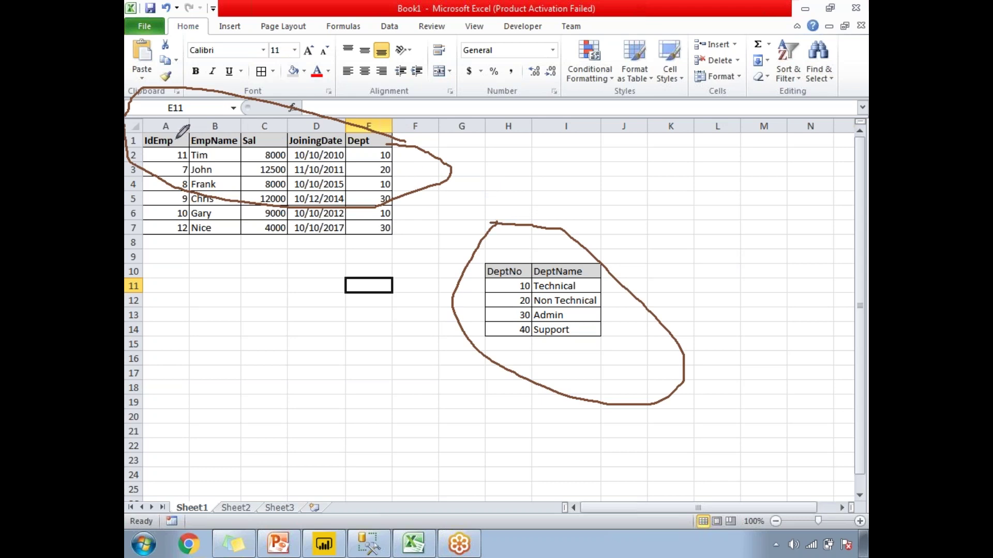
{"action": "left_click_drag", "start_coordinate": [254, 142], "coordinate": [360, 141]}
{"action": "left_click_drag", "start_coordinate": [487, 282], "coordinate": [583, 275]}
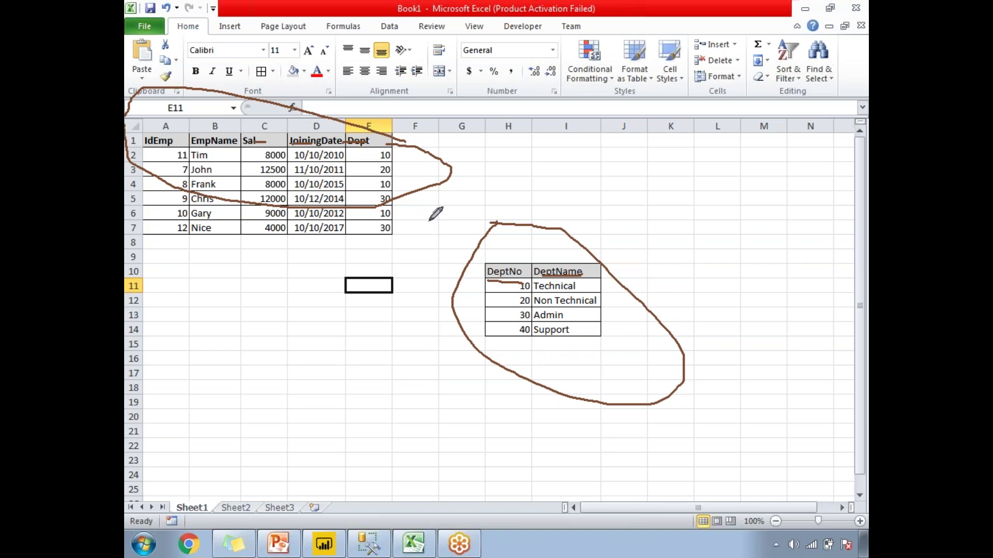
{"action": "mouse_move", "coordinate": [346, 129]}
{"action": "left_mouse_down"}
{"action": "mouse_move", "coordinate": [364, 152]}
{"action": "mouse_move", "coordinate": [372, 129]}
{"action": "left_mouse_up"}
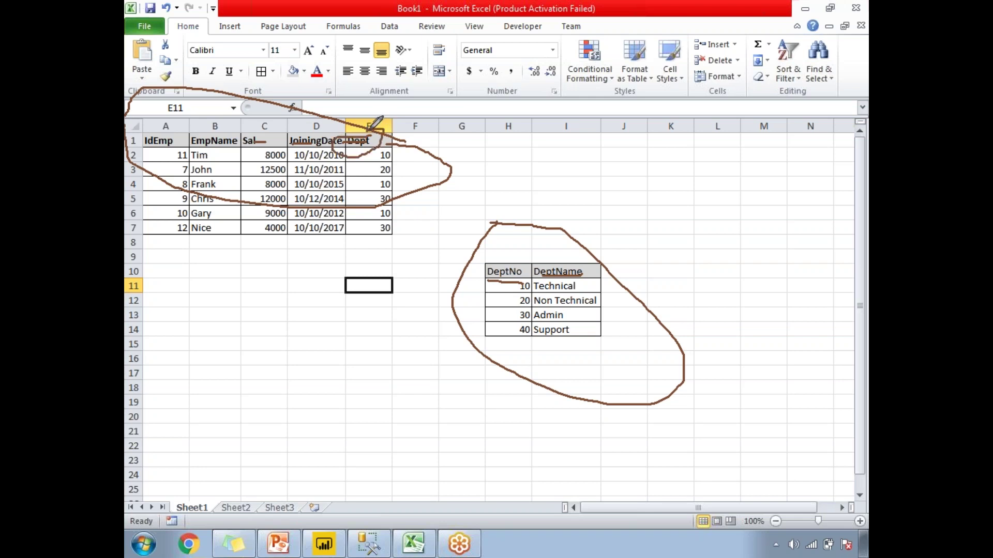
{"action": "mouse_move", "coordinate": [499, 250]}
{"action": "left_mouse_down"}
{"action": "mouse_move", "coordinate": [485, 267]}
{"action": "mouse_move", "coordinate": [487, 284]}
{"action": "mouse_move", "coordinate": [523, 257]}
{"action": "mouse_move", "coordinate": [495, 238]}
{"action": "left_mouse_up"}
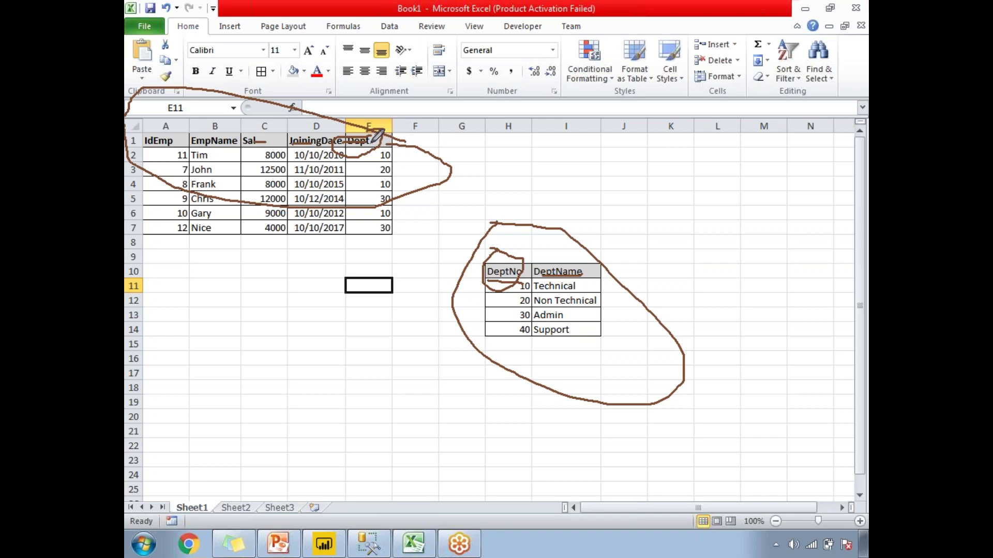
{"action": "mouse_move", "coordinate": [373, 133]}
{"action": "left_mouse_down"}
{"action": "mouse_move", "coordinate": [431, 173]}
{"action": "mouse_move", "coordinate": [518, 270]}
{"action": "left_mouse_up"}
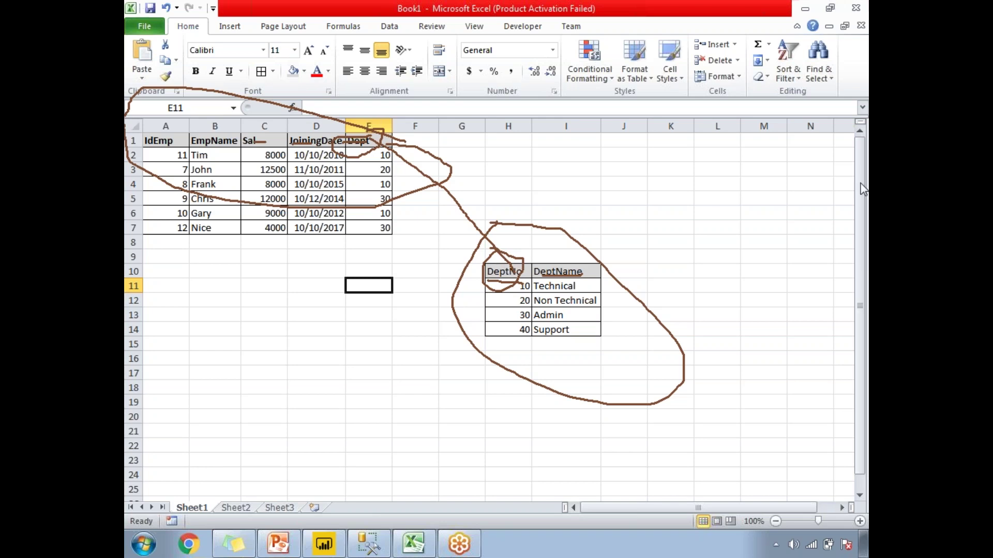
{"action": "key", "text": "e"}
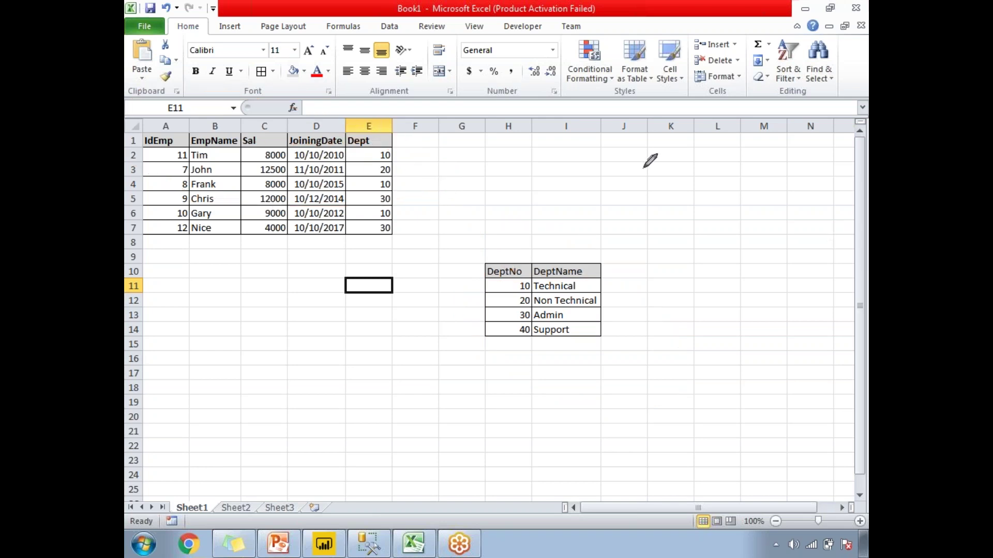
Rename the employee table's Dept column header in cell E1 to DeptNo
{"action": "double_click", "coordinate": [377, 141]}
{"action": "type", "text": "No"}
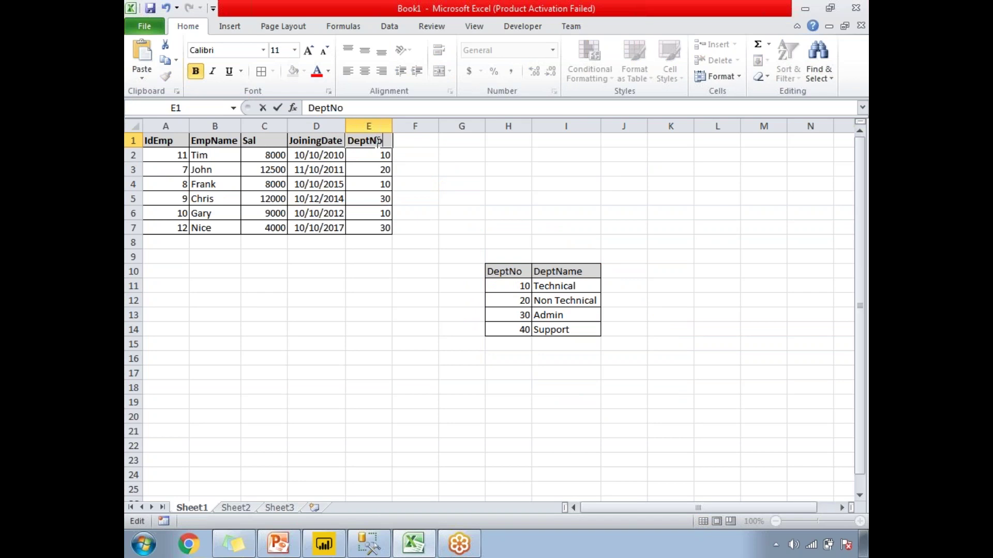
{"action": "left_click", "coordinate": [388, 342]}
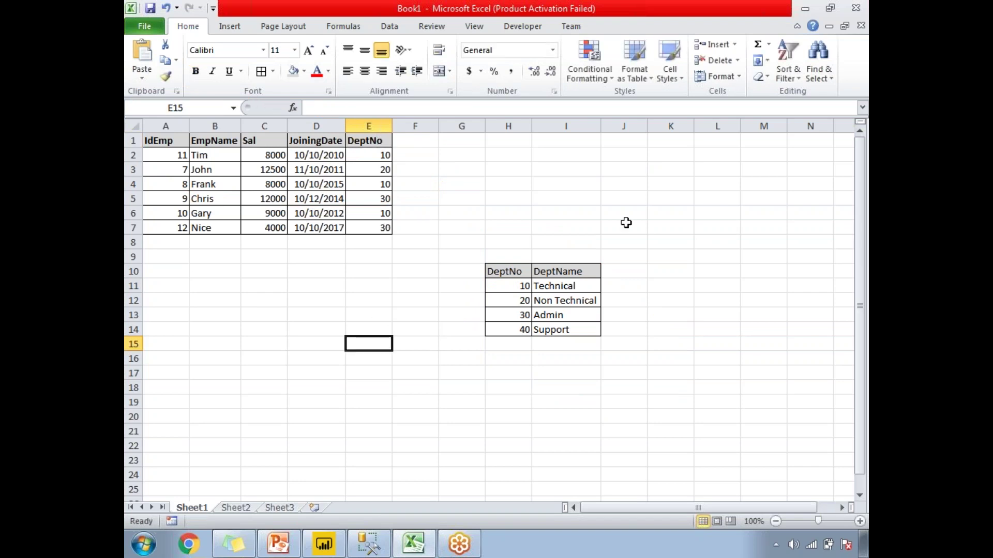
Examine the DeptNo column shared by the employee and department tables as their linking key
{"action": "mouse_move", "coordinate": [368, 127]}
{"action": "left_mouse_down"}
{"action": "mouse_move", "coordinate": [353, 161]}
{"action": "mouse_move", "coordinate": [375, 168]}
{"action": "mouse_move", "coordinate": [369, 126]}
{"action": "left_mouse_up"}
{"action": "mouse_move", "coordinate": [481, 246]}
{"action": "left_mouse_down"}
{"action": "mouse_move", "coordinate": [514, 254]}
{"action": "mouse_move", "coordinate": [481, 253]}
{"action": "mouse_move", "coordinate": [513, 254]}
{"action": "left_mouse_up"}
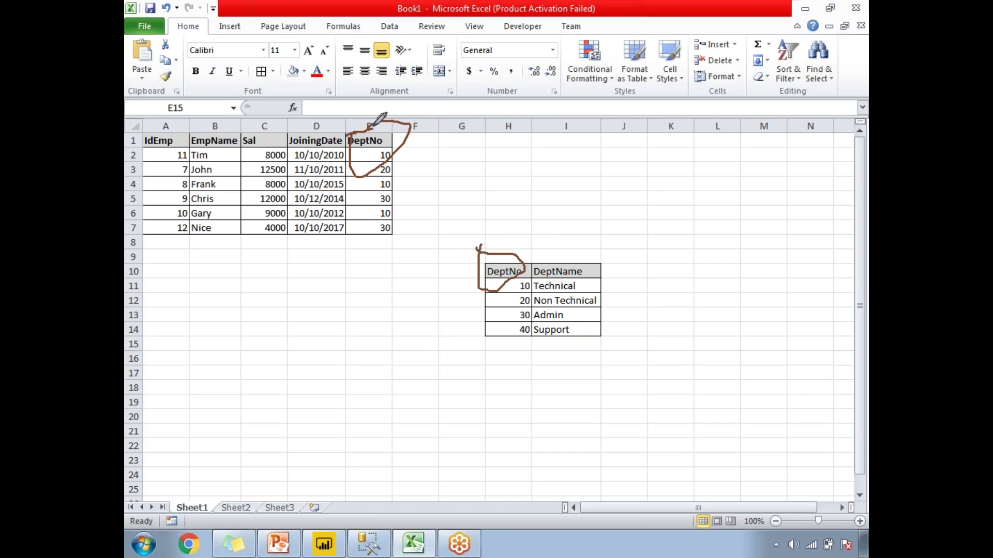
{"action": "mouse_move", "coordinate": [388, 156]}
{"action": "left_mouse_down"}
{"action": "mouse_move", "coordinate": [387, 175]}
{"action": "mouse_move", "coordinate": [426, 254]}
{"action": "left_mouse_up"}
{"action": "left_click_drag", "start_coordinate": [488, 270], "coordinate": [426, 253]}
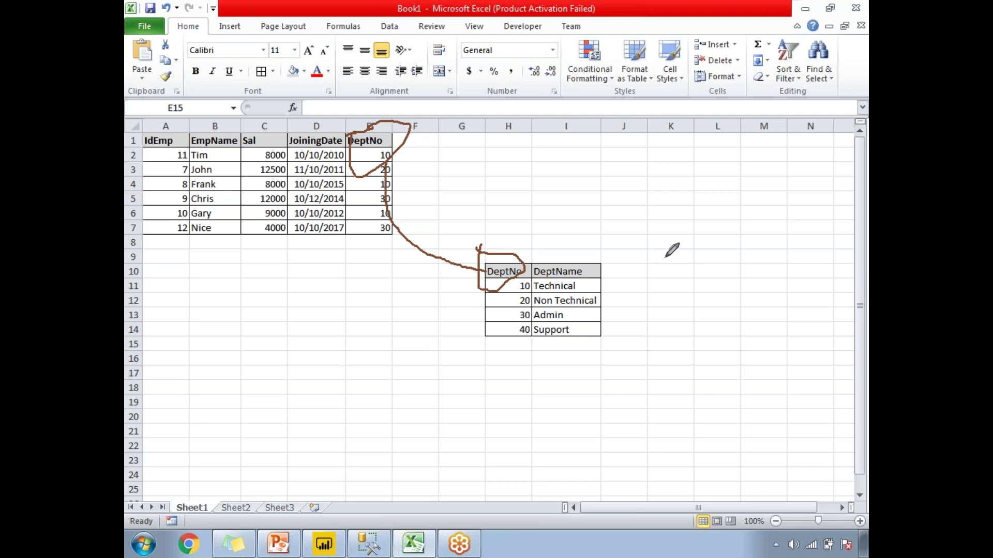
{"action": "key", "text": "e"}
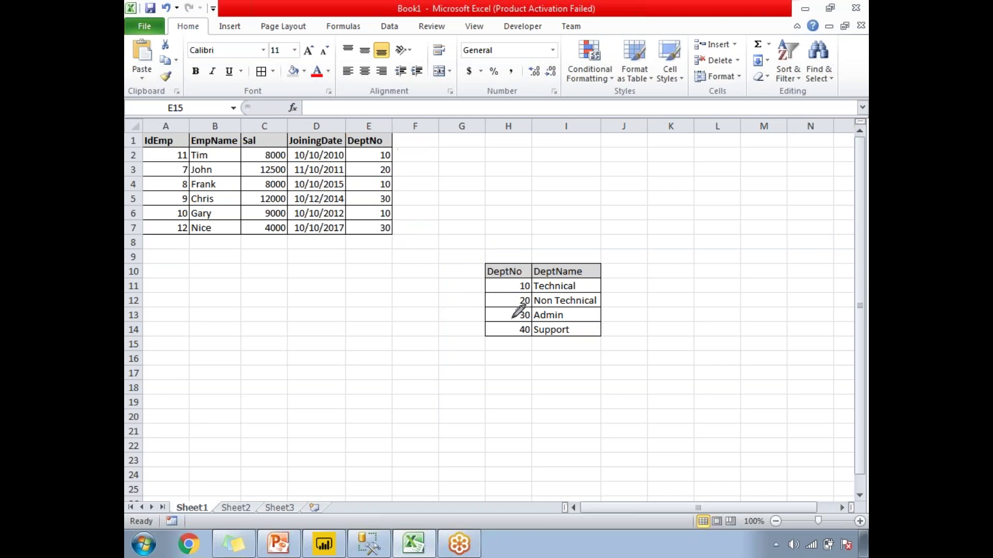
Compare the individual DeptNo values in the employee table with the matching rows of the department table
{"action": "mouse_move", "coordinate": [513, 285]}
{"action": "left_mouse_down"}
{"action": "mouse_move", "coordinate": [524, 298]}
{"action": "mouse_move", "coordinate": [537, 274]}
{"action": "mouse_move", "coordinate": [517, 275]}
{"action": "left_mouse_up"}
{"action": "mouse_move", "coordinate": [392, 152]}
{"action": "left_mouse_down"}
{"action": "mouse_move", "coordinate": [375, 155]}
{"action": "mouse_move", "coordinate": [409, 173]}
{"action": "left_mouse_up"}
{"action": "left_click_drag", "start_coordinate": [393, 214], "coordinate": [426, 196]}
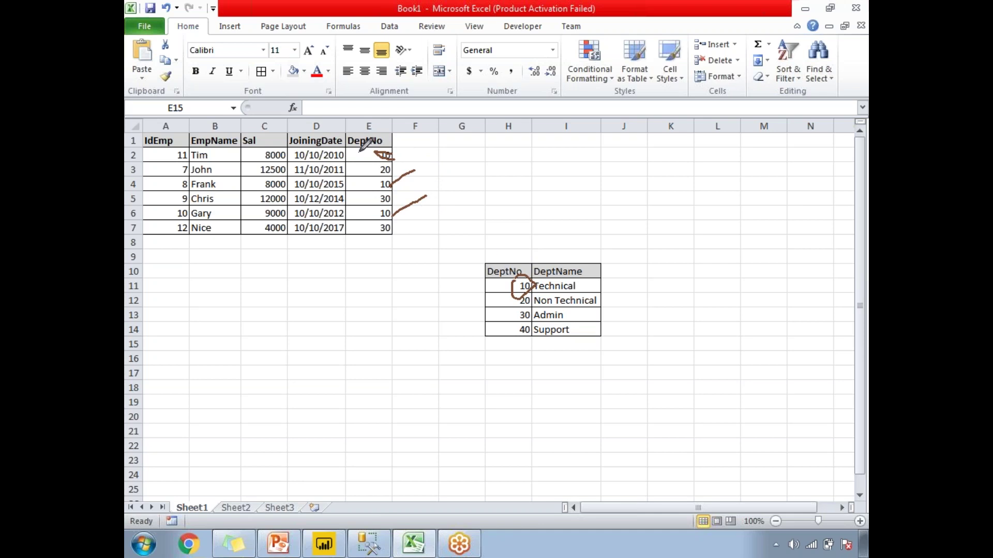
{"action": "mouse_move", "coordinate": [263, 137]}
{"action": "left_mouse_down"}
{"action": "mouse_move", "coordinate": [267, 159]}
{"action": "mouse_move", "coordinate": [264, 138]}
{"action": "mouse_move", "coordinate": [293, 132]}
{"action": "mouse_move", "coordinate": [275, 154]}
{"action": "mouse_move", "coordinate": [299, 155]}
{"action": "left_mouse_up"}
{"action": "mouse_move", "coordinate": [507, 202]}
{"action": "left_mouse_down"}
{"action": "mouse_move", "coordinate": [464, 208]}
{"action": "mouse_move", "coordinate": [499, 244]}
{"action": "mouse_move", "coordinate": [450, 264]}
{"action": "left_mouse_up"}
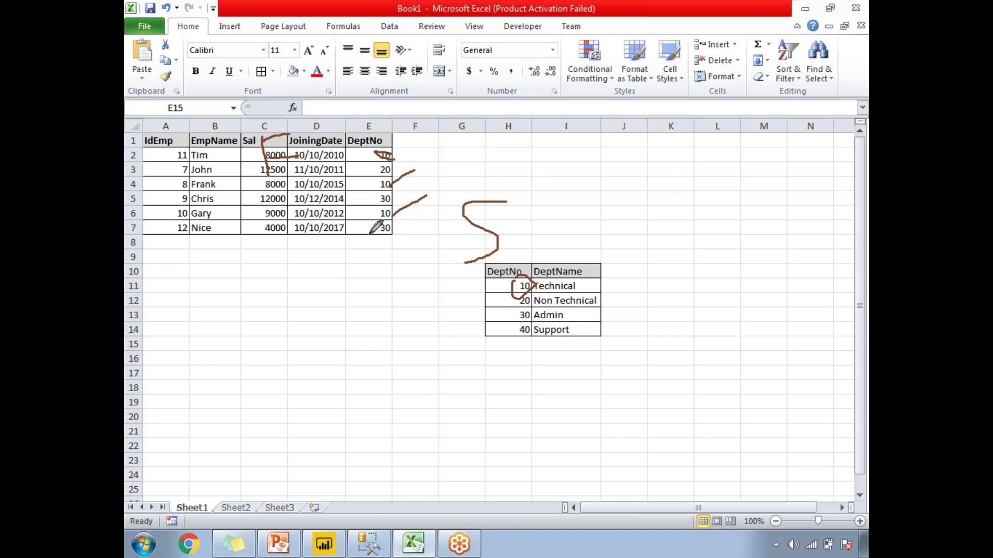
{"action": "mouse_move", "coordinate": [366, 236]}
{"action": "left_mouse_down"}
{"action": "mouse_move", "coordinate": [388, 270]}
{"action": "mouse_move", "coordinate": [487, 305]}
{"action": "left_mouse_up"}
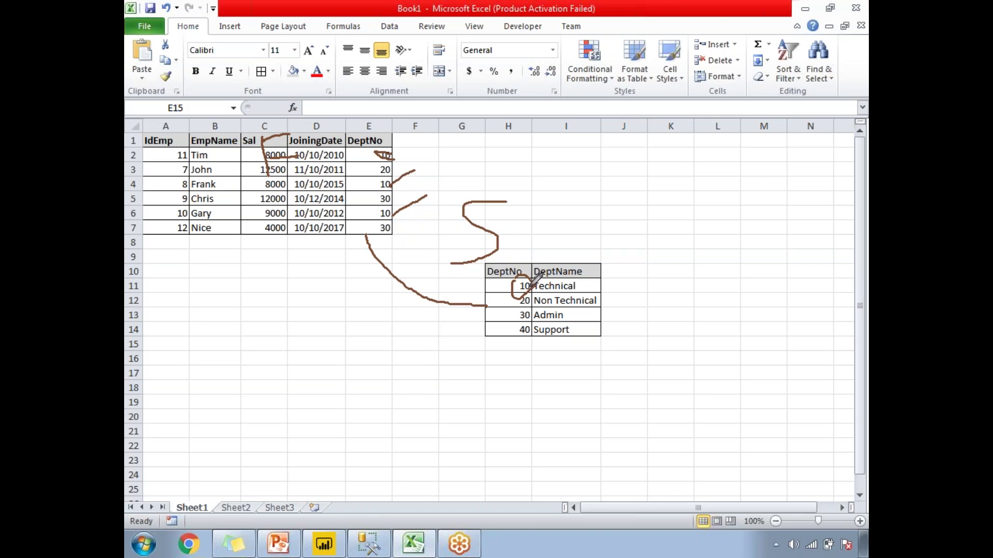
{"action": "mouse_move", "coordinate": [527, 293]}
{"action": "left_mouse_down"}
{"action": "mouse_move", "coordinate": [514, 310]}
{"action": "mouse_move", "coordinate": [533, 285]}
{"action": "mouse_move", "coordinate": [523, 279]}
{"action": "left_mouse_up"}
{"action": "left_click_drag", "start_coordinate": [406, 173], "coordinate": [478, 167]}
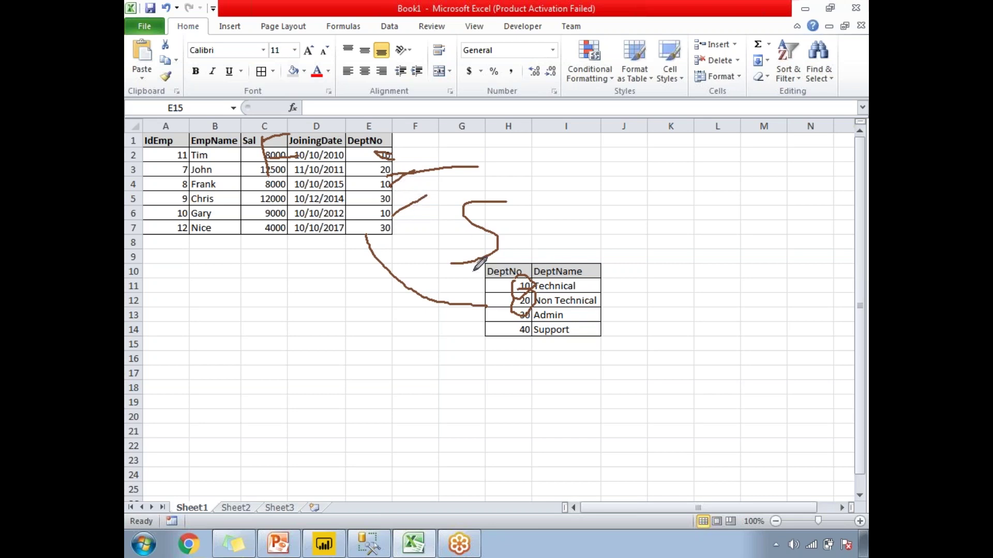
{"action": "mouse_move", "coordinate": [357, 133]}
{"action": "left_mouse_down"}
{"action": "mouse_move", "coordinate": [355, 157]}
{"action": "mouse_move", "coordinate": [361, 282]}
{"action": "left_mouse_up"}
{"action": "mouse_move", "coordinate": [369, 285]}
{"action": "left_mouse_down"}
{"action": "mouse_move", "coordinate": [407, 250]}
{"action": "mouse_move", "coordinate": [409, 158]}
{"action": "mouse_move", "coordinate": [387, 134]}
{"action": "mouse_move", "coordinate": [362, 135]}
{"action": "left_mouse_up"}
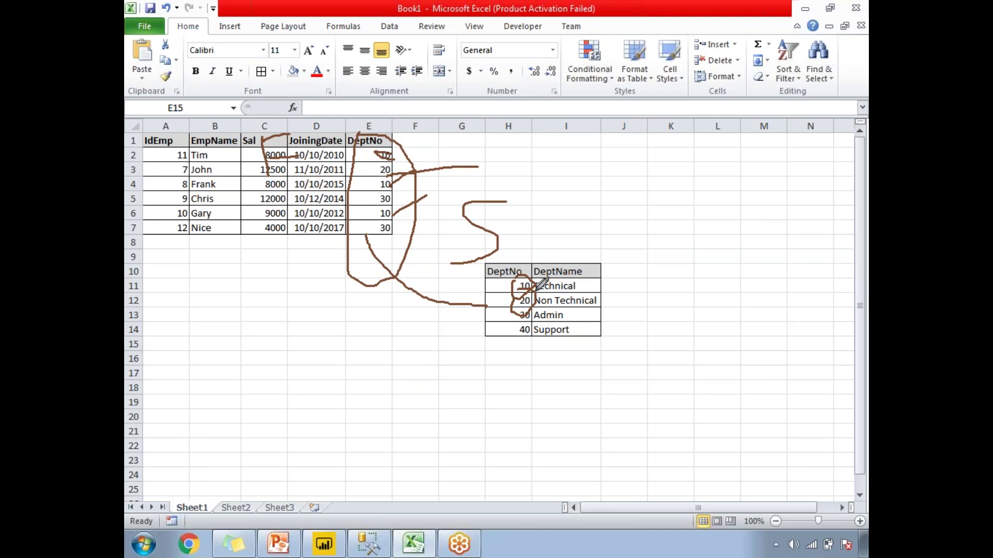
{"action": "mouse_move", "coordinate": [393, 155]}
{"action": "left_mouse_down"}
{"action": "mouse_move", "coordinate": [450, 145]}
{"action": "mouse_move", "coordinate": [431, 201]}
{"action": "mouse_move", "coordinate": [395, 157]}
{"action": "mouse_move", "coordinate": [478, 284]}
{"action": "mouse_move", "coordinate": [522, 307]}
{"action": "left_mouse_up"}
{"action": "left_click_drag", "start_coordinate": [385, 178], "coordinate": [524, 331]}
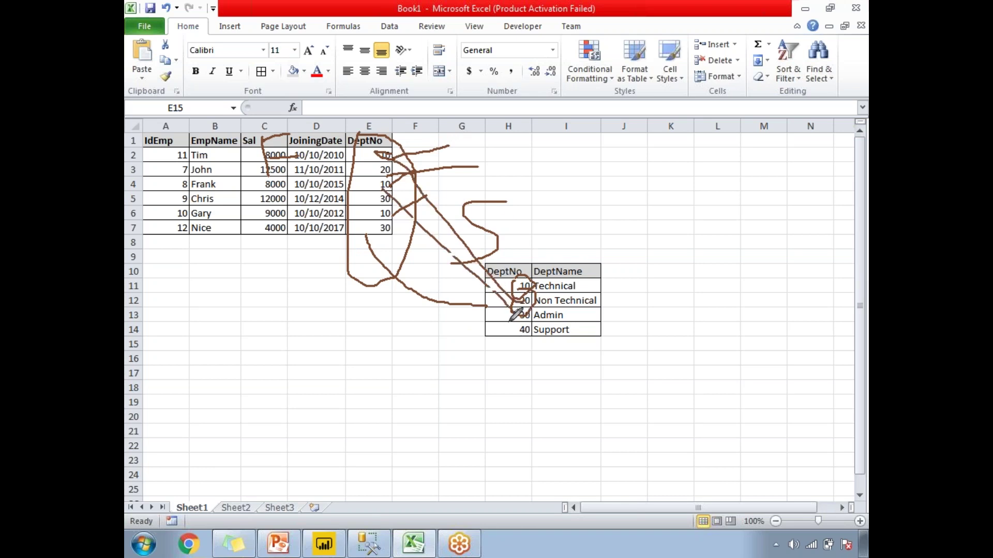
{"action": "left_click_drag", "start_coordinate": [385, 219], "coordinate": [520, 331]}
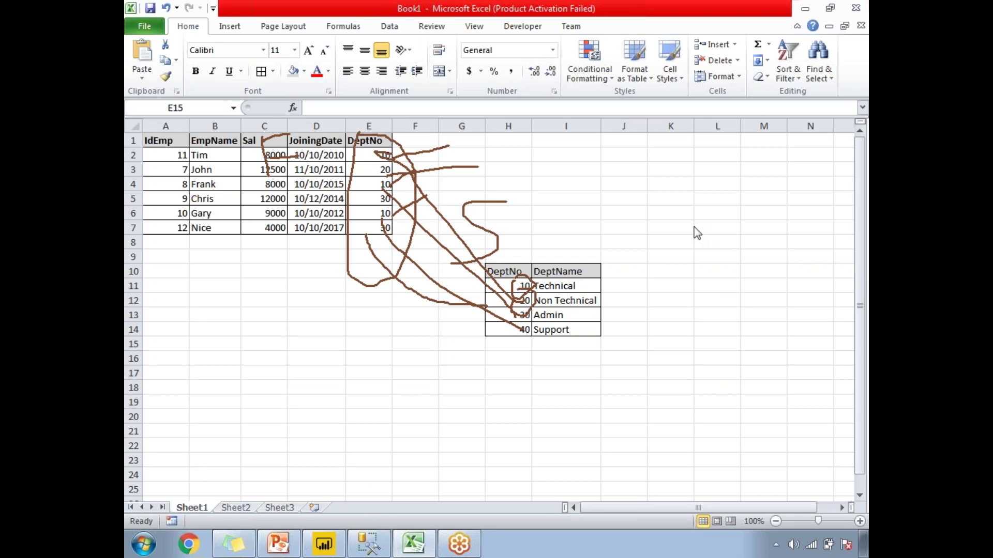
Switch to SQL Server Management Studio and review the queries and results for the Dept and Emp tables
{"action": "left_click", "coordinate": [381, 545]}
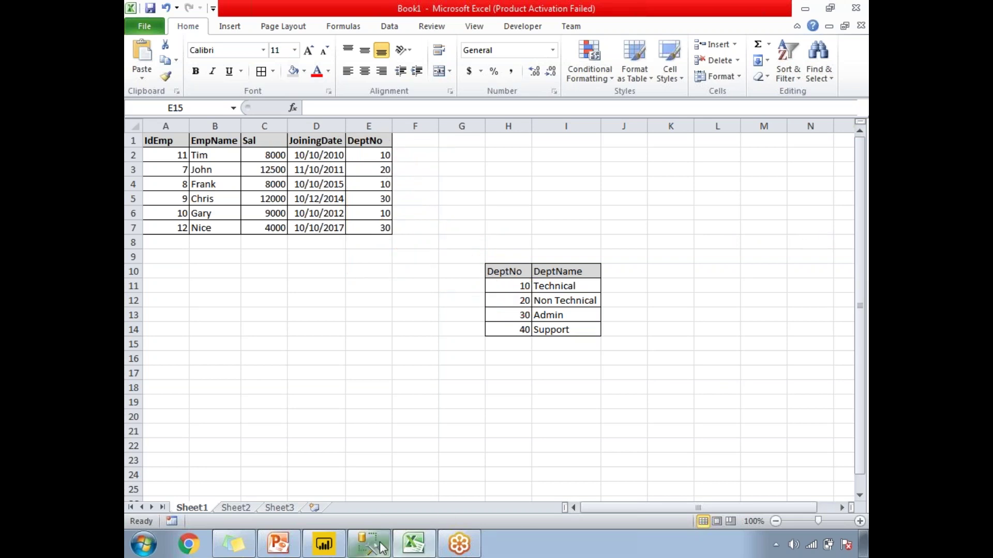
{"action": "left_click", "coordinate": [381, 545]}
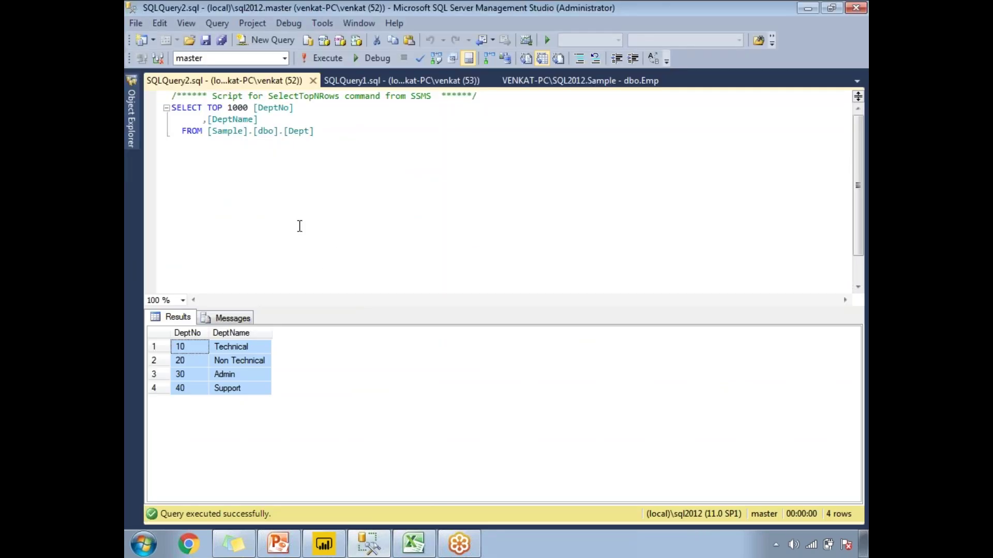
{"action": "double_click", "coordinate": [297, 131]}
{"action": "left_click", "coordinate": [377, 81]}
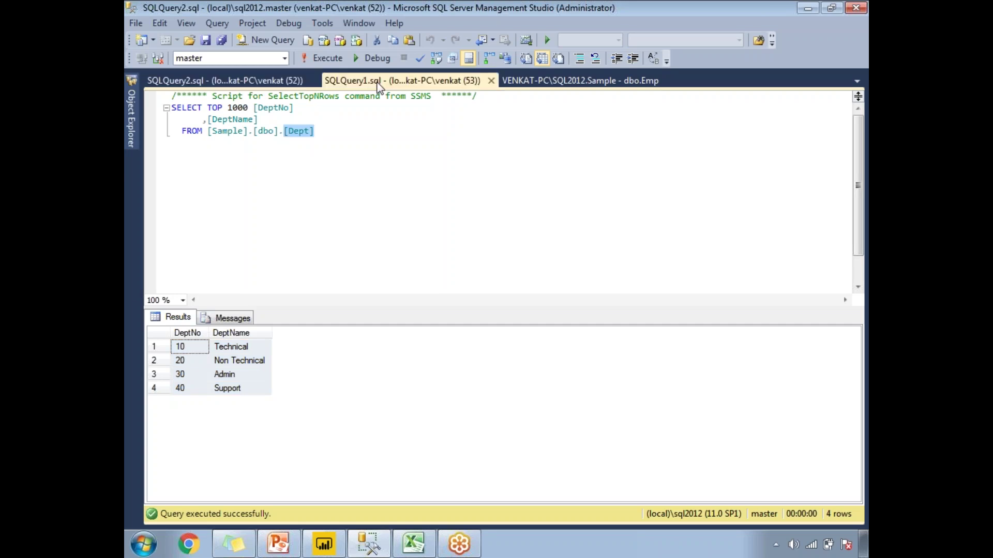
{"action": "double_click", "coordinate": [296, 166]}
{"action": "left_click", "coordinate": [309, 166]}
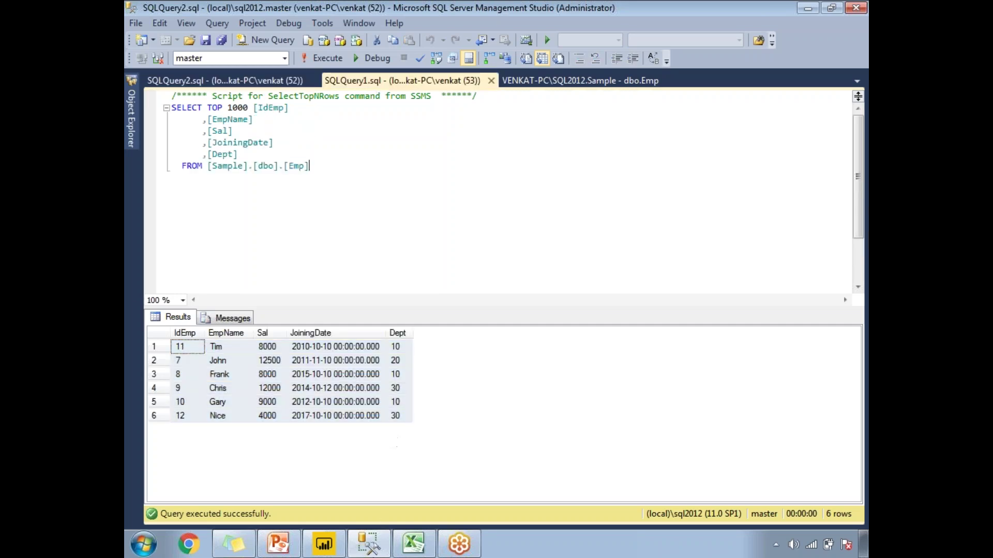
Switch to Power BI Desktop and connect to the SQL Server .\sql2012 in Import mode
{"action": "left_click", "coordinate": [324, 544]}
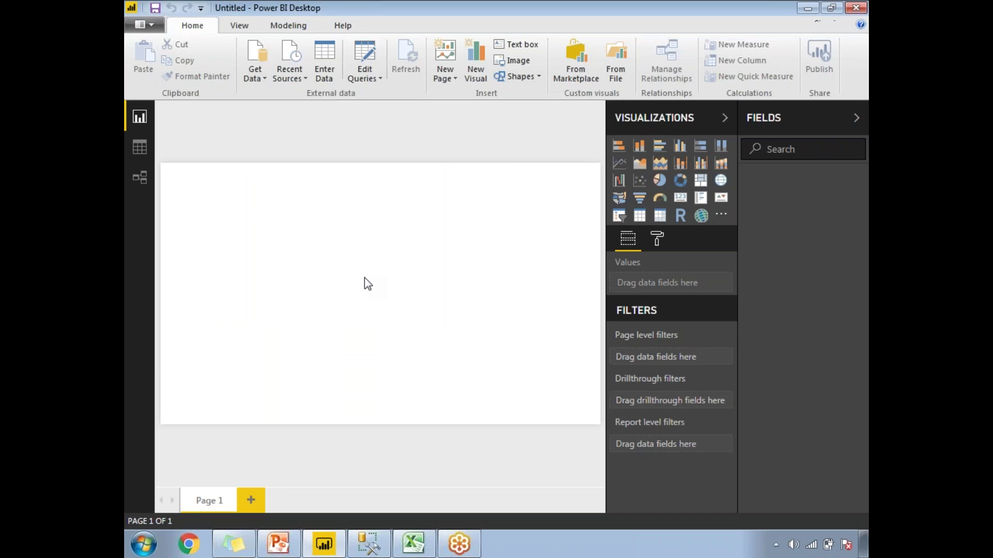
{"action": "left_click", "coordinate": [262, 82]}
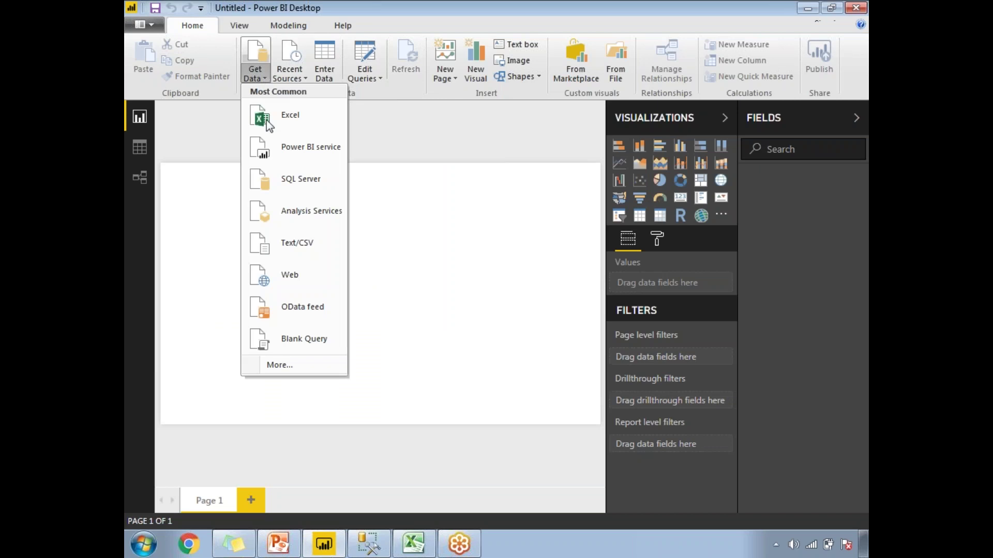
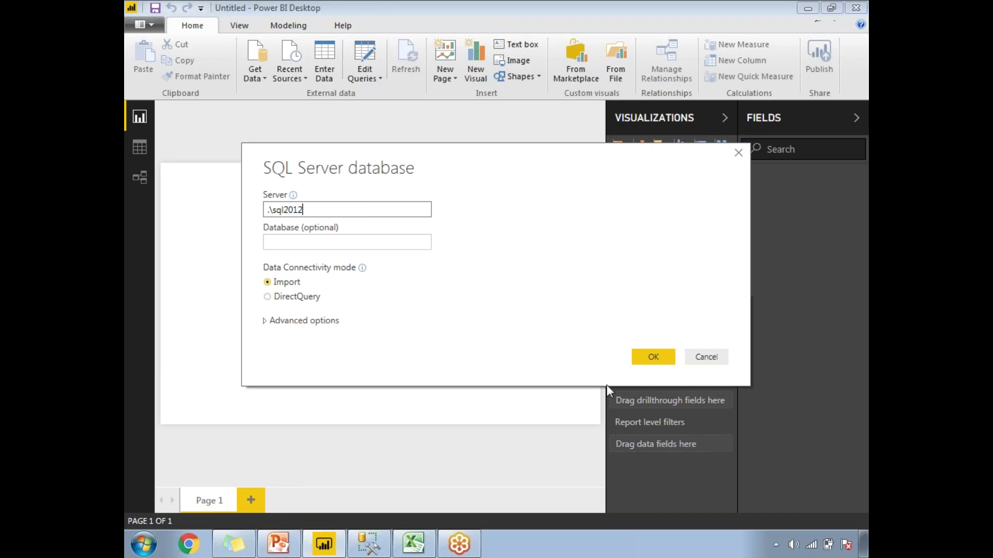
{"action": "left_click", "coordinate": [644, 356]}
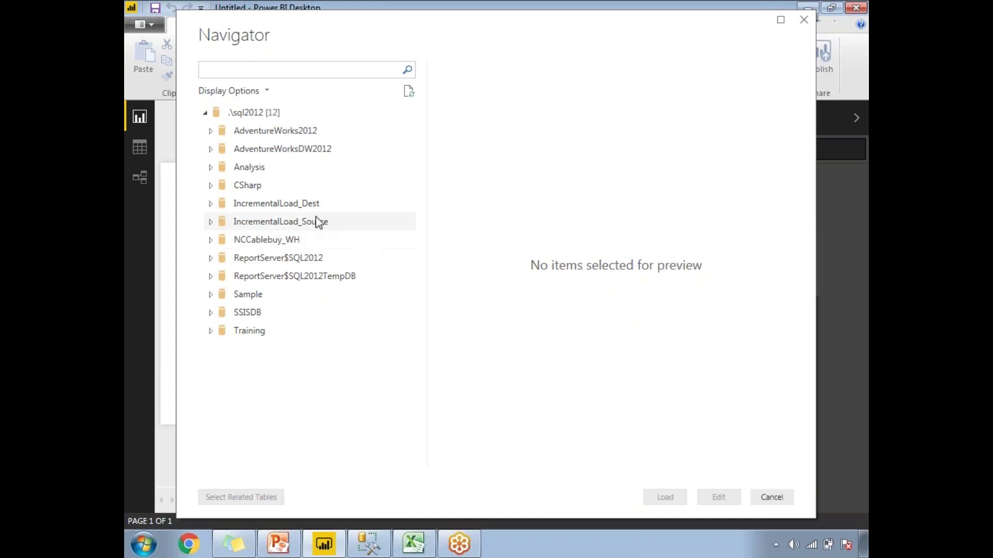
Expand the Sample database, select the Emp table for import and inspect its Dept column in the preview
{"action": "left_click", "coordinate": [209, 295]}
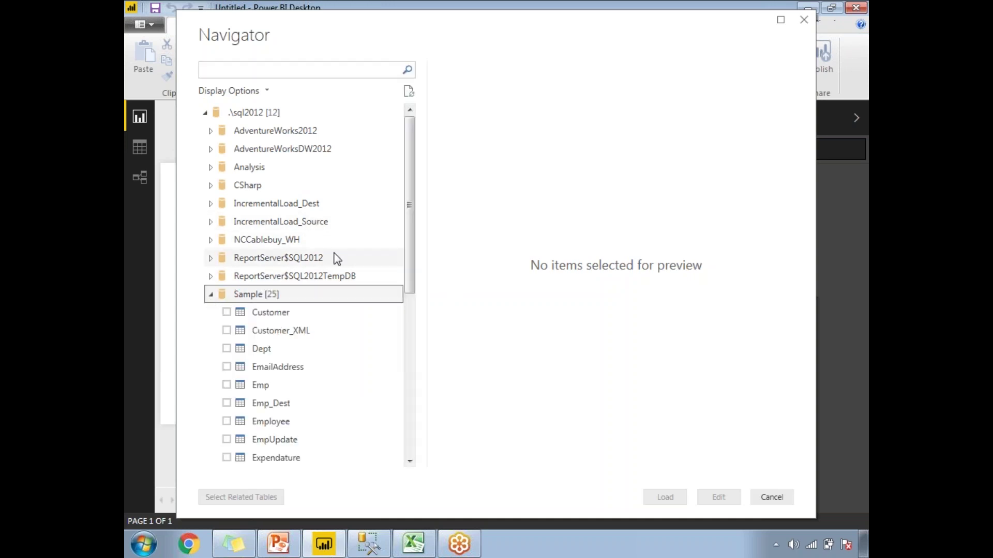
{"action": "left_click_drag", "start_coordinate": [412, 274], "coordinate": [412, 353]}
{"action": "left_click", "coordinate": [226, 224]}
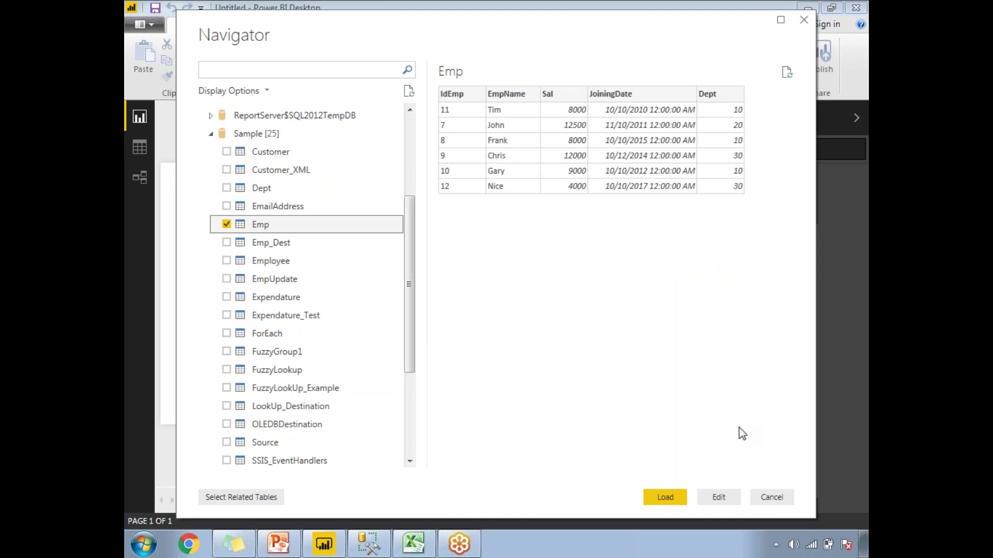
{"action": "mouse_move", "coordinate": [701, 76]}
{"action": "left_mouse_down"}
{"action": "mouse_move", "coordinate": [719, 176]}
{"action": "mouse_move", "coordinate": [740, 187]}
{"action": "mouse_move", "coordinate": [771, 139]}
{"action": "mouse_move", "coordinate": [744, 81]}
{"action": "mouse_move", "coordinate": [702, 76]}
{"action": "left_mouse_up"}
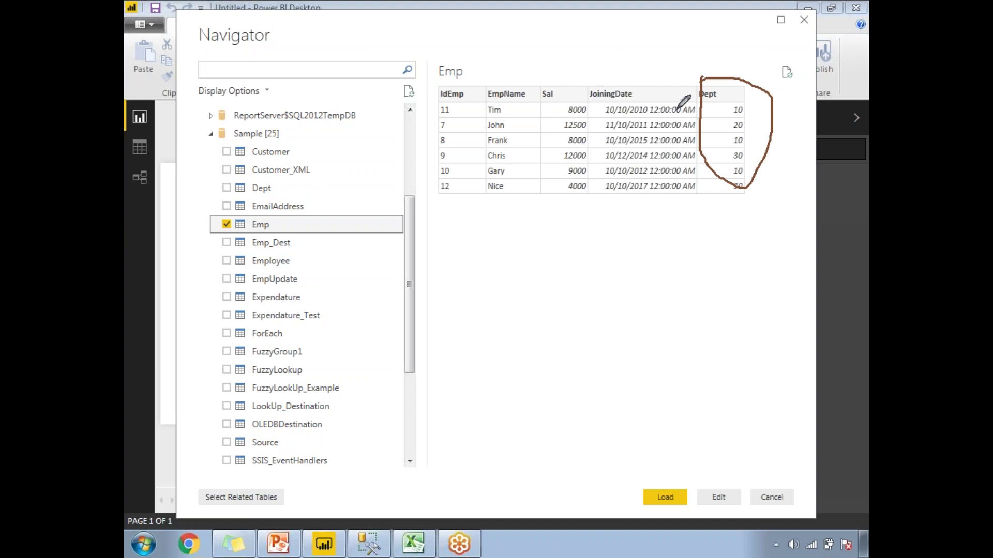
{"action": "key", "text": "Escape"}
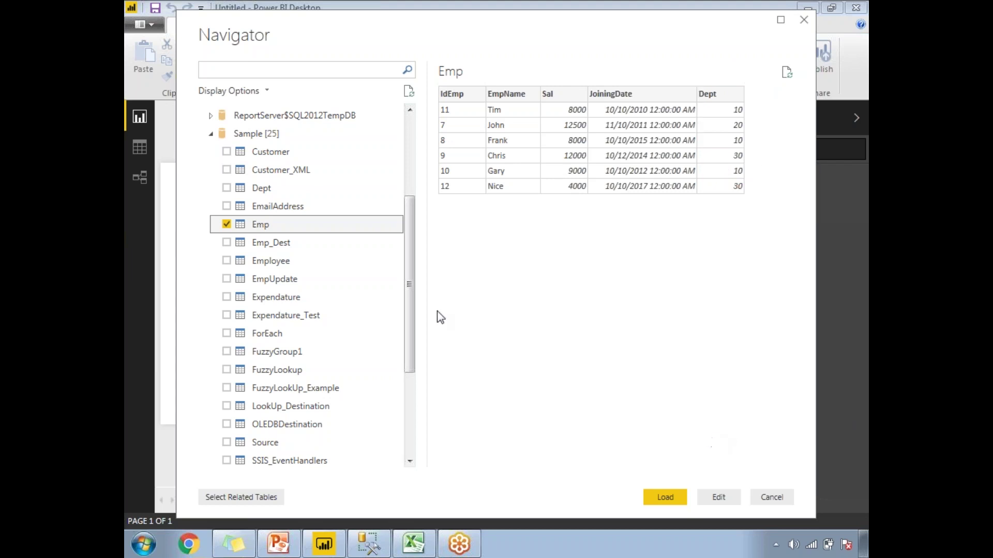
Add the Dept table to the selection, check its DeptNo column, and load both tables into the report
{"action": "left_click", "coordinate": [248, 188]}
{"action": "key", "text": "space"}
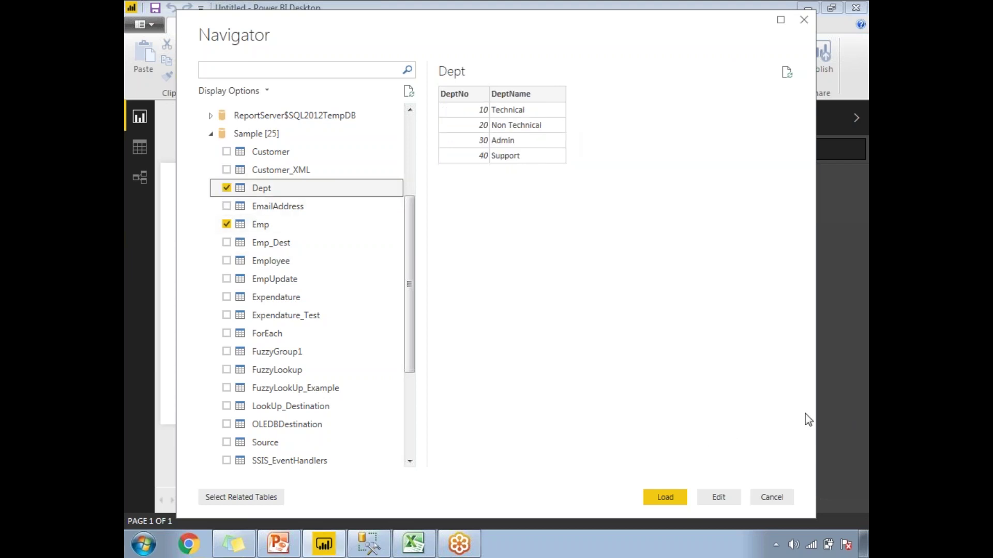
{"action": "mouse_move", "coordinate": [444, 77]}
{"action": "left_mouse_down"}
{"action": "mouse_move", "coordinate": [456, 164]}
{"action": "mouse_move", "coordinate": [492, 135]}
{"action": "mouse_move", "coordinate": [499, 102]}
{"action": "mouse_move", "coordinate": [478, 78]}
{"action": "mouse_move", "coordinate": [446, 78]}
{"action": "left_mouse_up"}
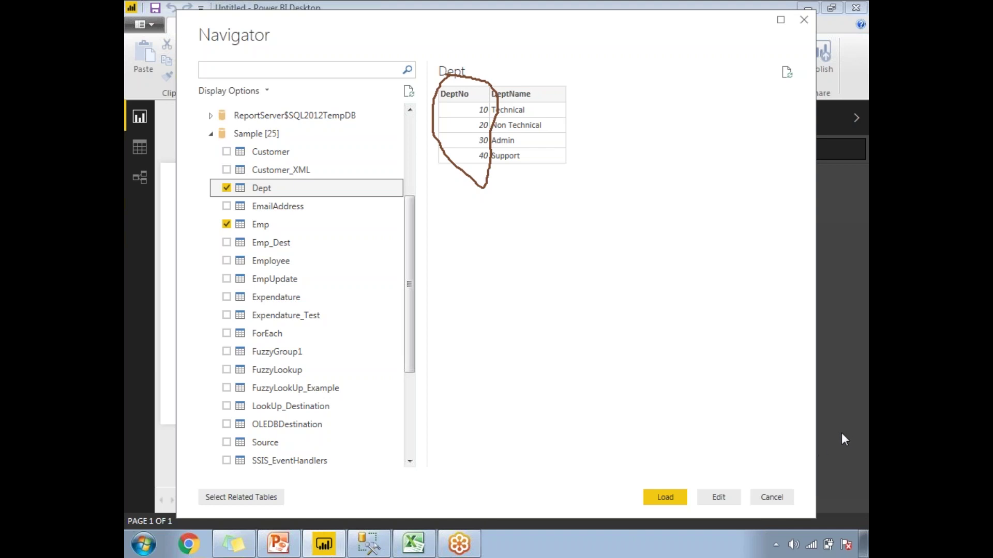
{"action": "key", "text": "Escape"}
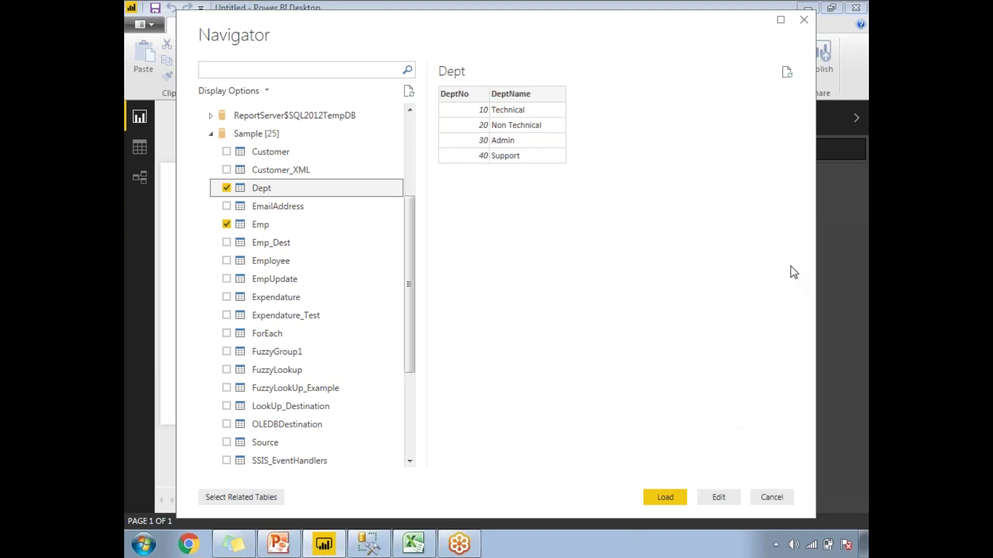
{"action": "left_click", "coordinate": [665, 497]}
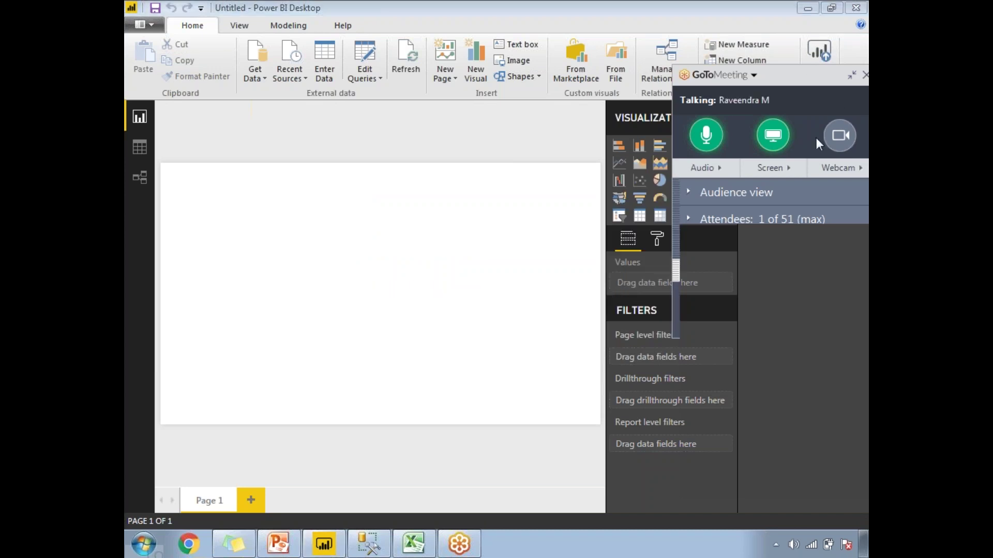
Collapse the Visualizations pane, open the relationship diagram and enlarge the Emp table to show and compare its Dept field with DeptNo
{"action": "left_click", "coordinate": [725, 117]}
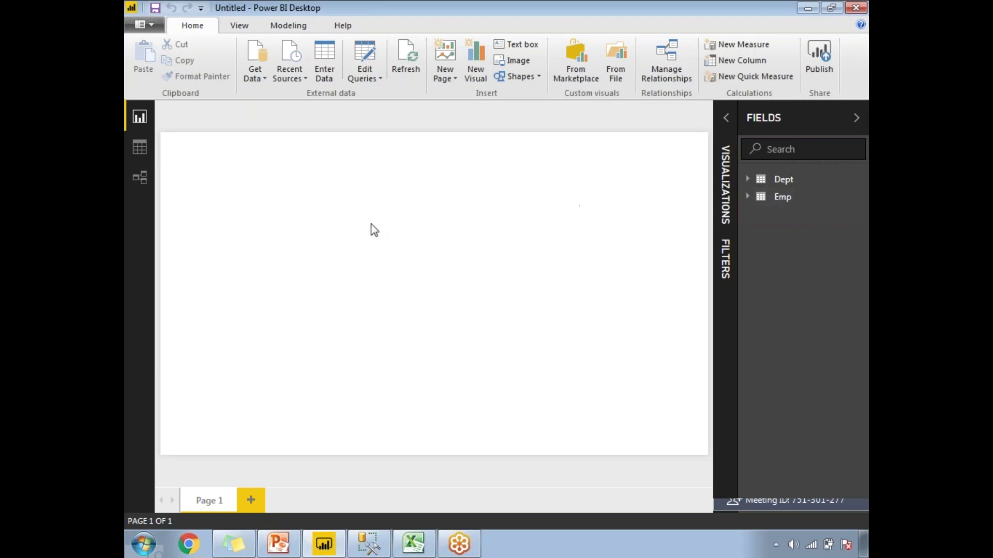
{"action": "left_click", "coordinate": [138, 176]}
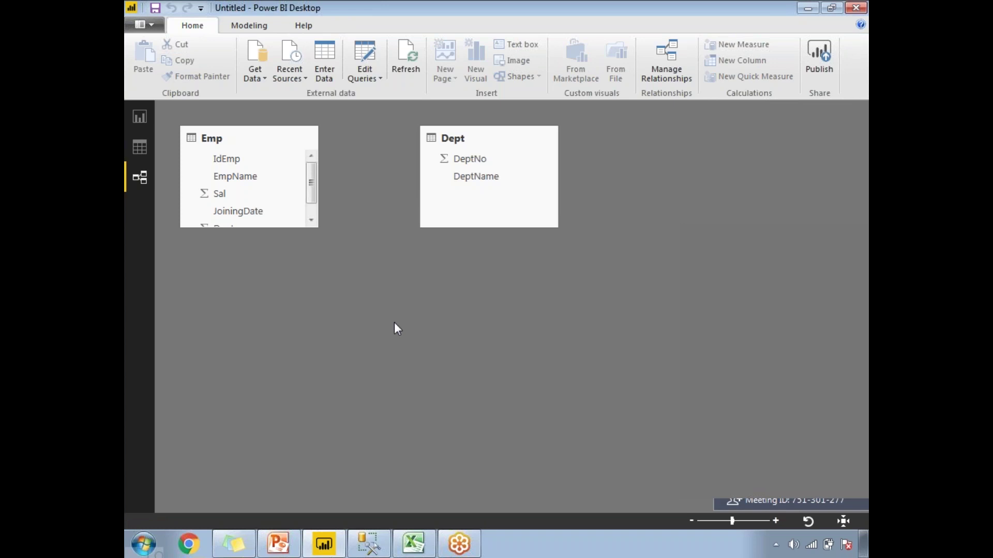
{"action": "left_click_drag", "start_coordinate": [245, 228], "coordinate": [238, 298]}
{"action": "left_click", "coordinate": [228, 233]}
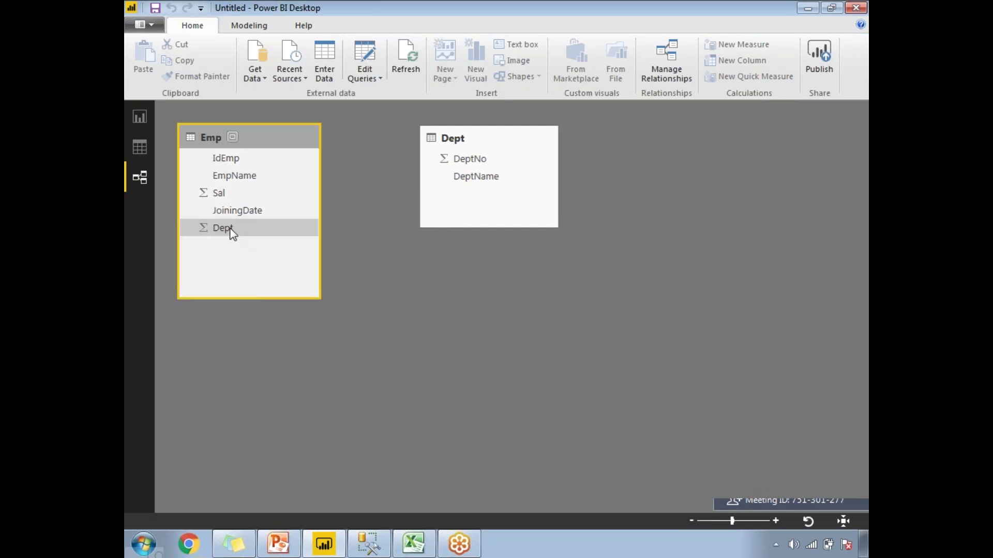
{"action": "left_click_drag", "start_coordinate": [468, 161], "coordinate": [265, 230]}
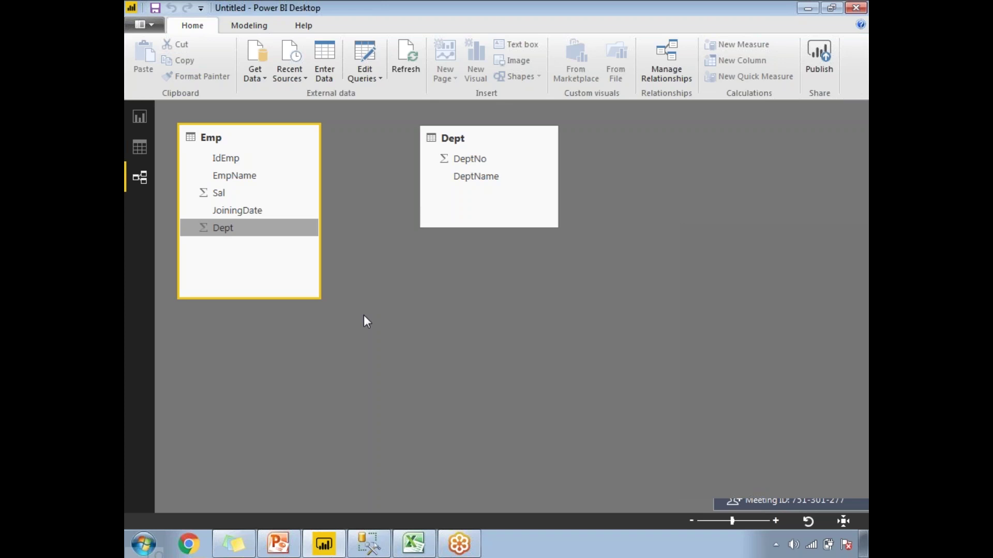
Return to the report view and start a new relationship in Manage Relationships with Emp as the first table
{"action": "left_click", "coordinate": [139, 120]}
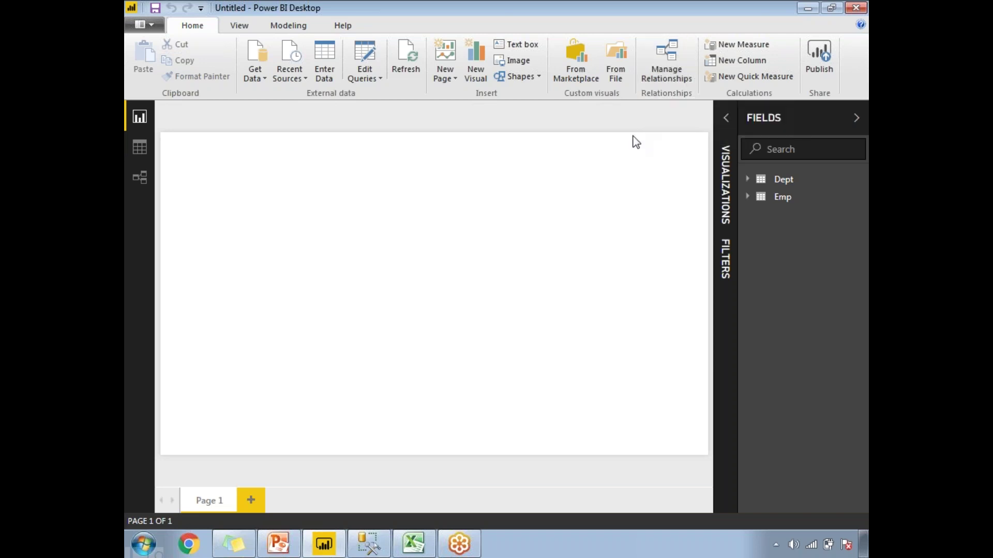
{"action": "left_click", "coordinate": [672, 51]}
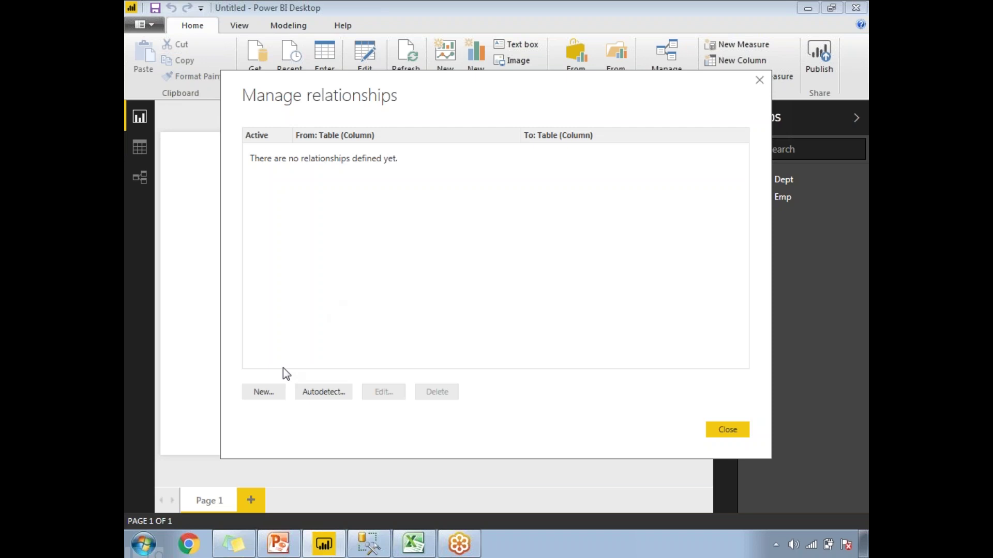
{"action": "left_click", "coordinate": [262, 394]}
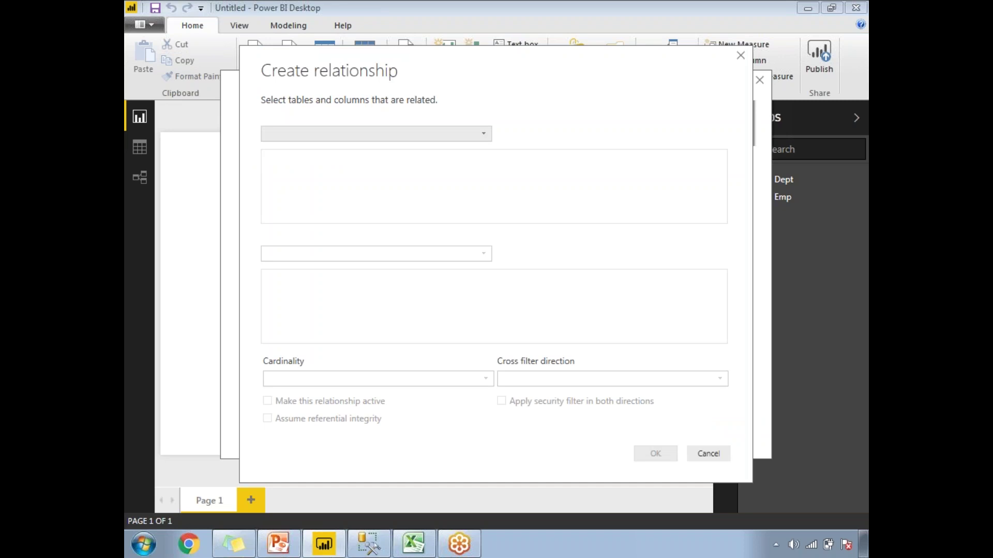
{"action": "left_click", "coordinate": [469, 136]}
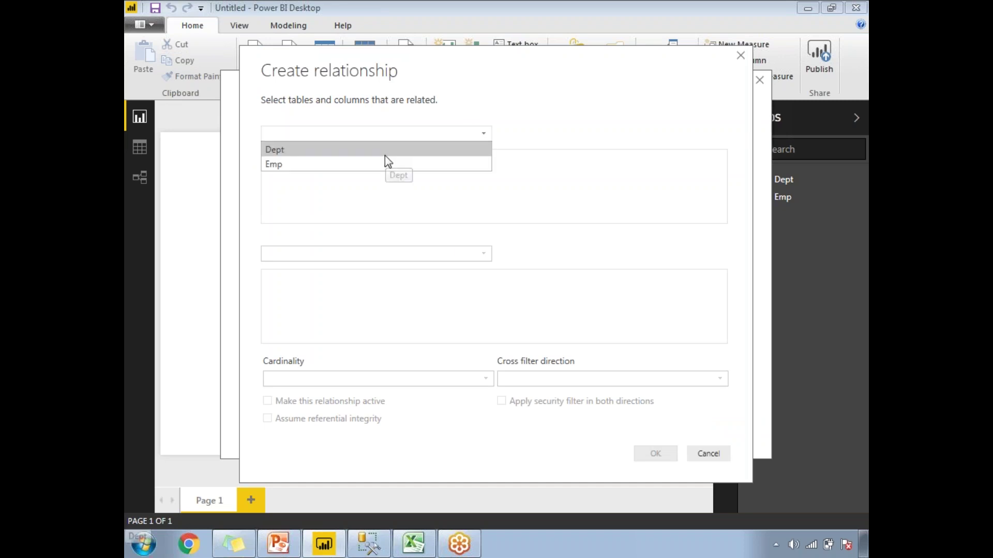
{"action": "left_click", "coordinate": [391, 165]}
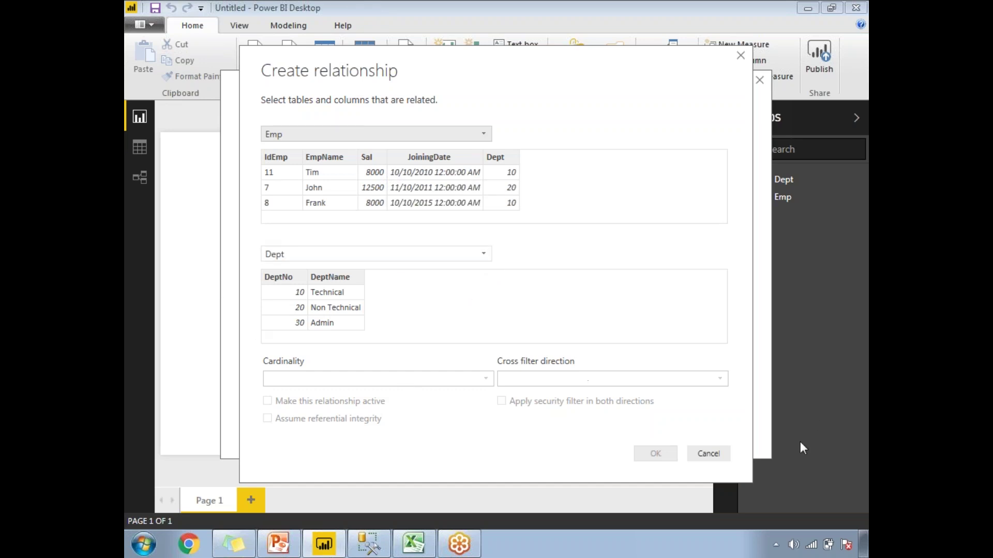
{"action": "left_click_drag", "start_coordinate": [254, 127], "coordinate": [252, 157]}
{"action": "mouse_move", "coordinate": [355, 158]}
{"action": "left_mouse_down"}
{"action": "mouse_move", "coordinate": [467, 134]}
{"action": "mouse_move", "coordinate": [244, 110]}
{"action": "left_mouse_up"}
{"action": "left_click_drag", "start_coordinate": [272, 233], "coordinate": [295, 274]}
{"action": "mouse_move", "coordinate": [487, 269]}
{"action": "left_mouse_down"}
{"action": "mouse_move", "coordinate": [435, 225]}
{"action": "mouse_move", "coordinate": [266, 220]}
{"action": "left_mouse_up"}
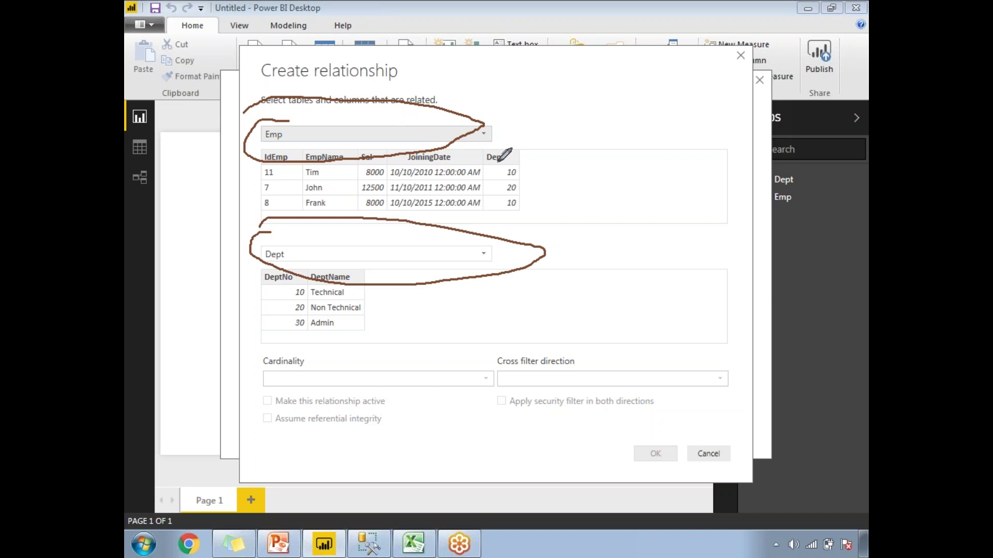
{"action": "mouse_move", "coordinate": [484, 150]}
{"action": "left_mouse_down"}
{"action": "mouse_move", "coordinate": [483, 212]}
{"action": "mouse_move", "coordinate": [499, 225]}
{"action": "mouse_move", "coordinate": [549, 225]}
{"action": "mouse_move", "coordinate": [547, 145]}
{"action": "mouse_move", "coordinate": [490, 146]}
{"action": "left_mouse_up"}
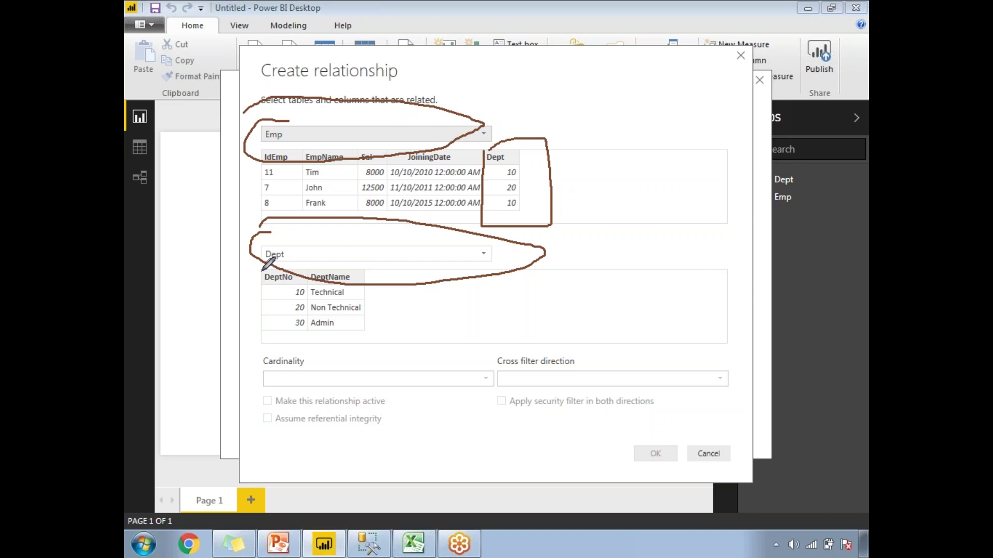
{"action": "mouse_move", "coordinate": [260, 270]}
{"action": "left_mouse_down"}
{"action": "mouse_move", "coordinate": [258, 347]}
{"action": "mouse_move", "coordinate": [316, 344]}
{"action": "mouse_move", "coordinate": [313, 264]}
{"action": "mouse_move", "coordinate": [260, 269]}
{"action": "left_mouse_up"}
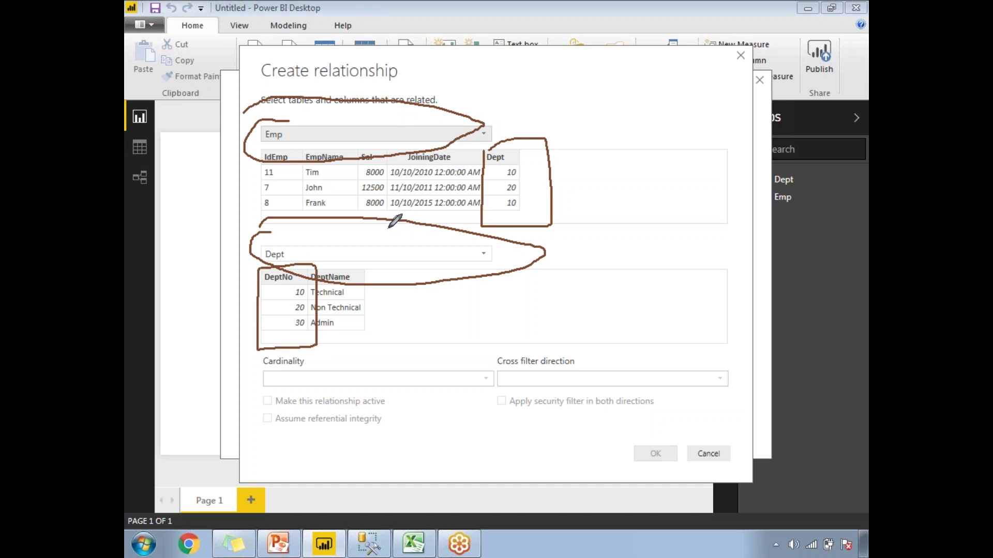
{"action": "mouse_move", "coordinate": [258, 356]}
{"action": "left_mouse_down"}
{"action": "mouse_move", "coordinate": [293, 373]}
{"action": "mouse_move", "coordinate": [312, 346]}
{"action": "mouse_move", "coordinate": [258, 355]}
{"action": "left_mouse_up"}
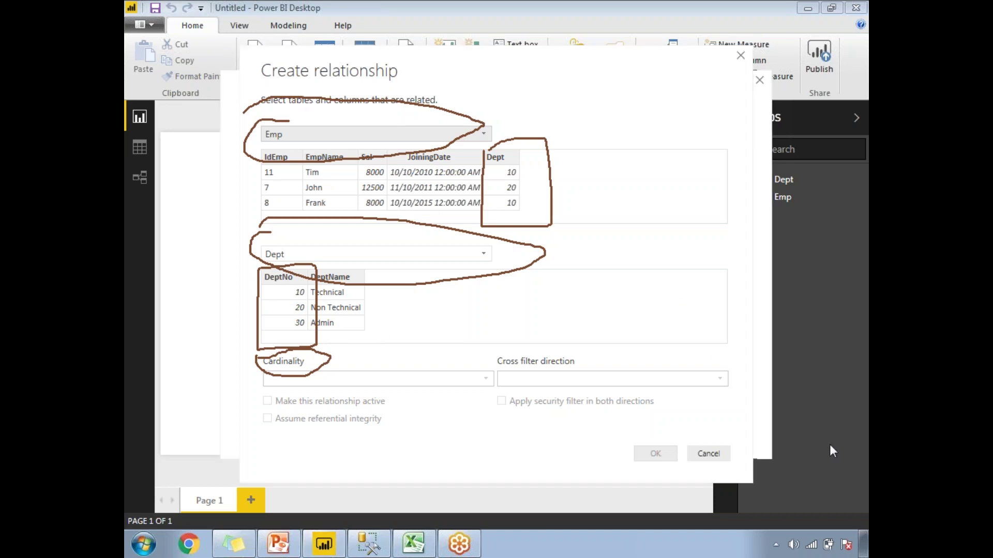
{"action": "key", "text": "Escape"}
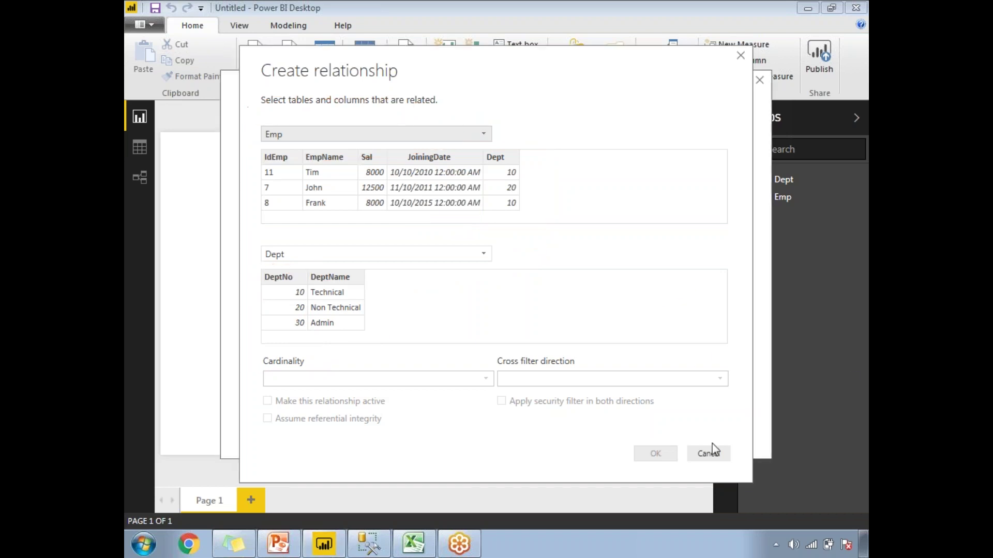
Match Emp's Dept column with Dept's DeptNo column and review the cardinality options, keeping Many to one (*:1)
{"action": "left_click", "coordinate": [496, 159]}
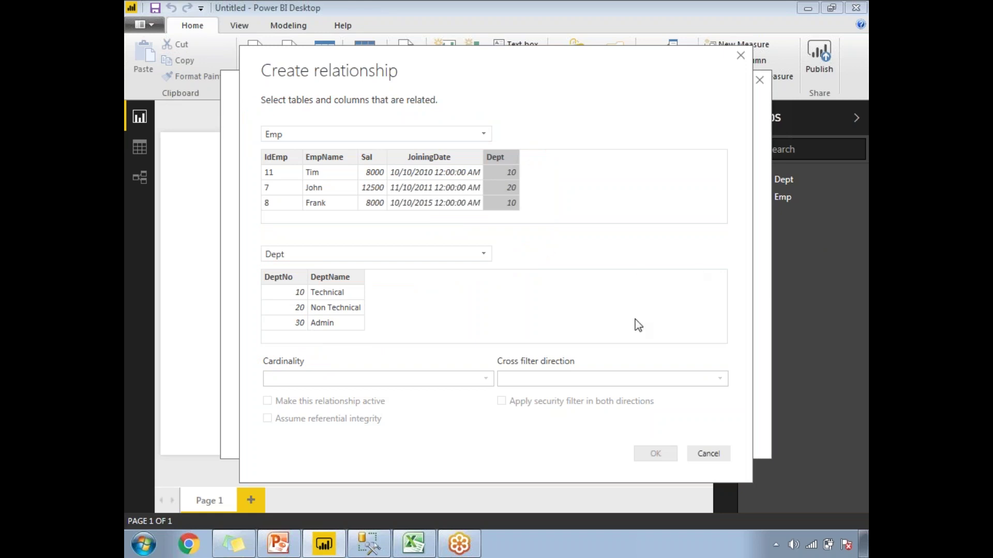
{"action": "left_click", "coordinate": [293, 278]}
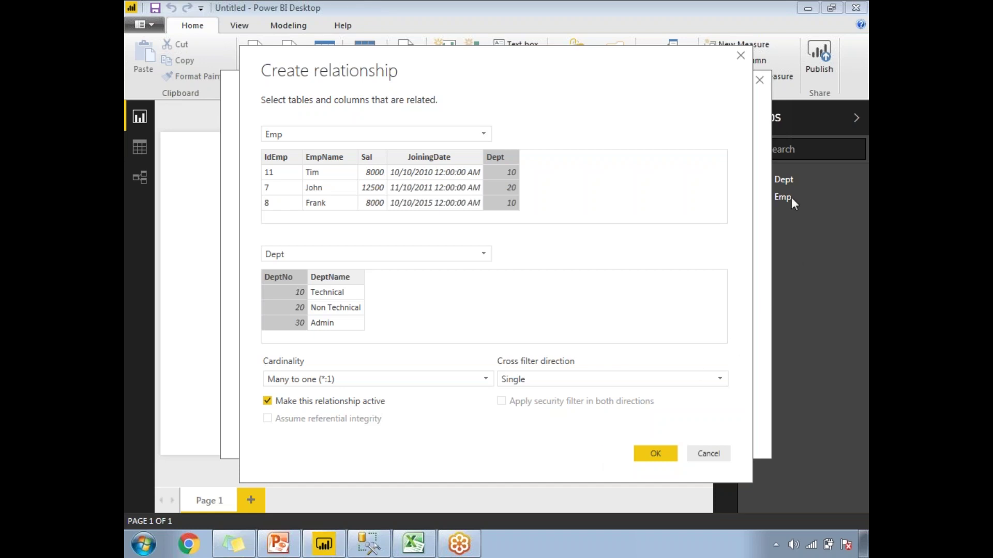
{"action": "left_click", "coordinate": [485, 380]}
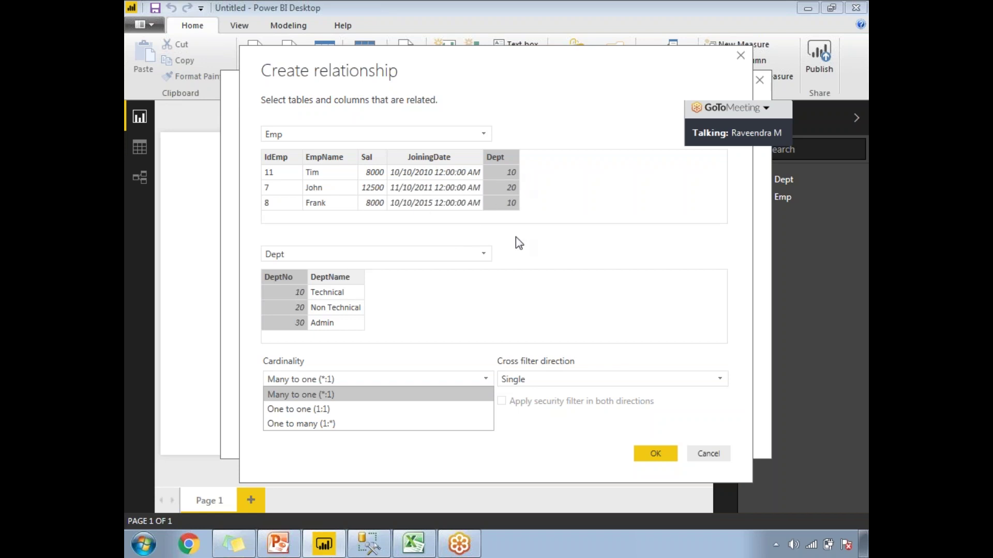
{"action": "left_click", "coordinate": [533, 298]}
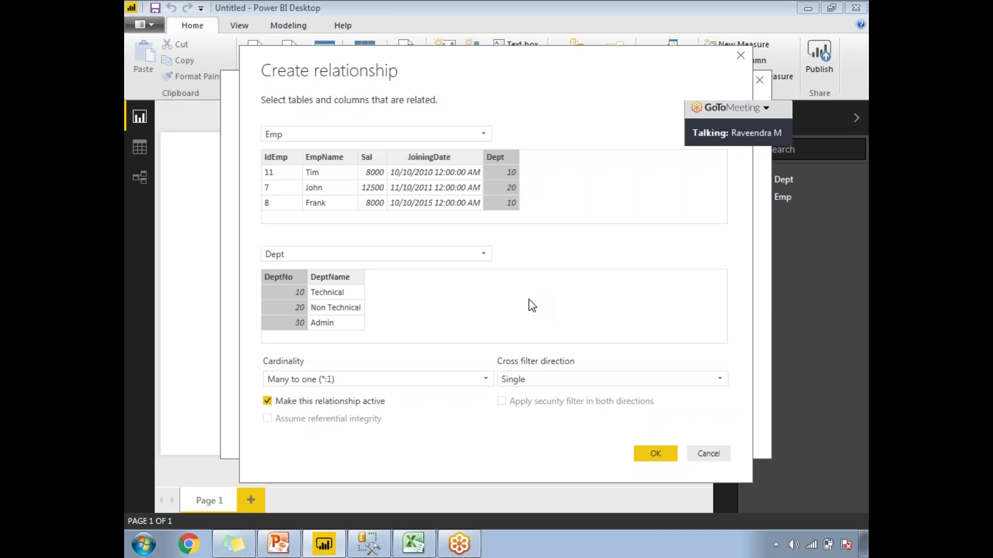
{"action": "left_click", "coordinate": [453, 383]}
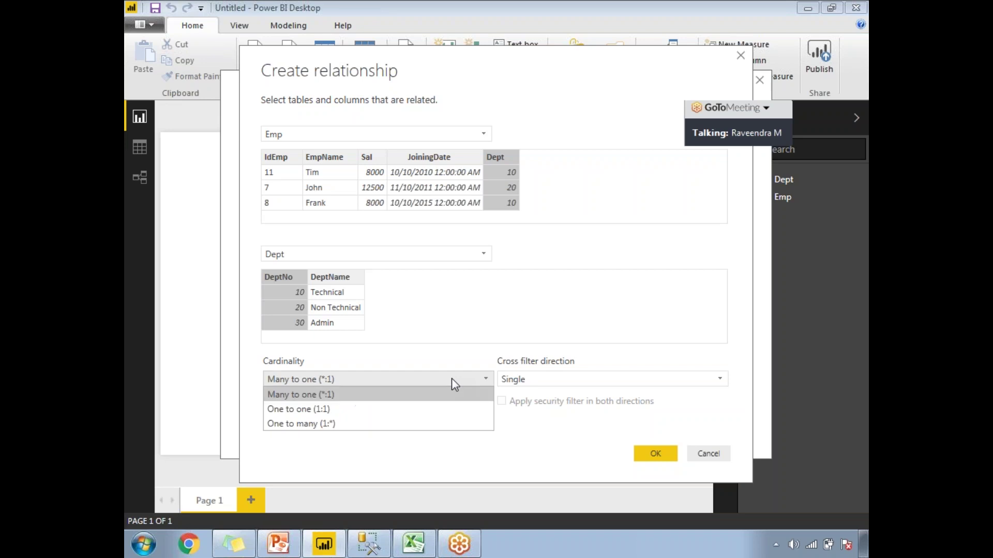
{"action": "left_click", "coordinate": [461, 327]}
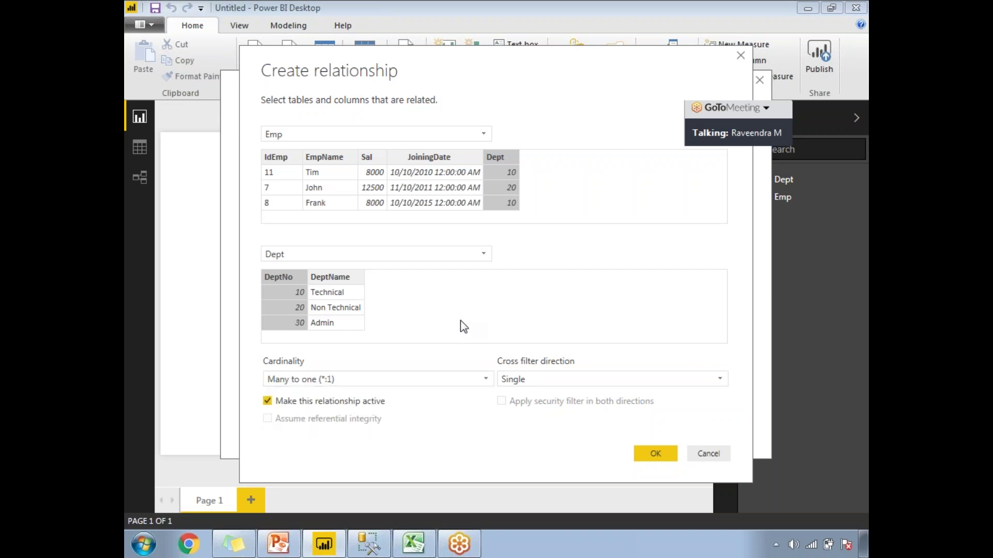
Switch to Excel and compare the DeptNo values in both tables against the cardinality options offered in Power BI Desktop
{"action": "left_click", "coordinate": [433, 543]}
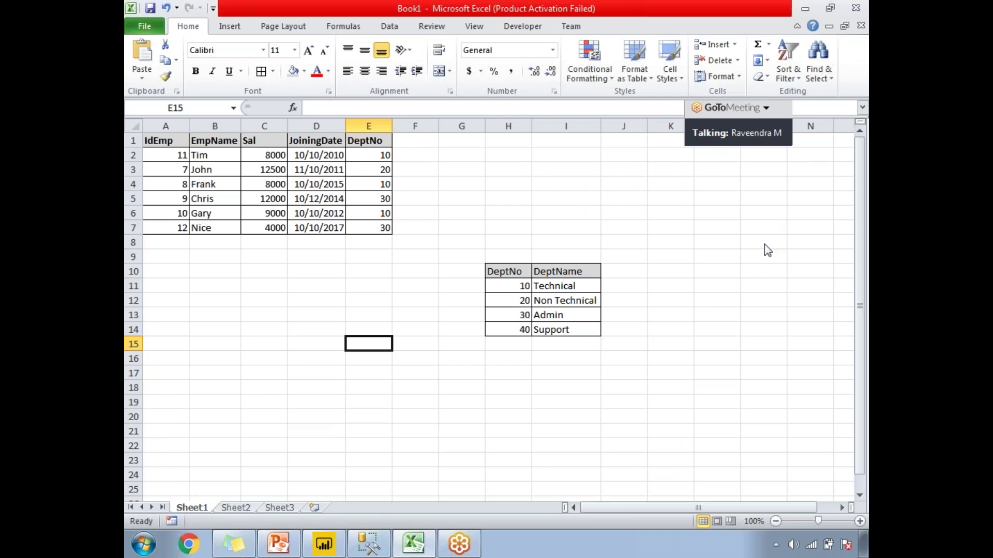
{"action": "key", "text": "ctrl+alt+d"}
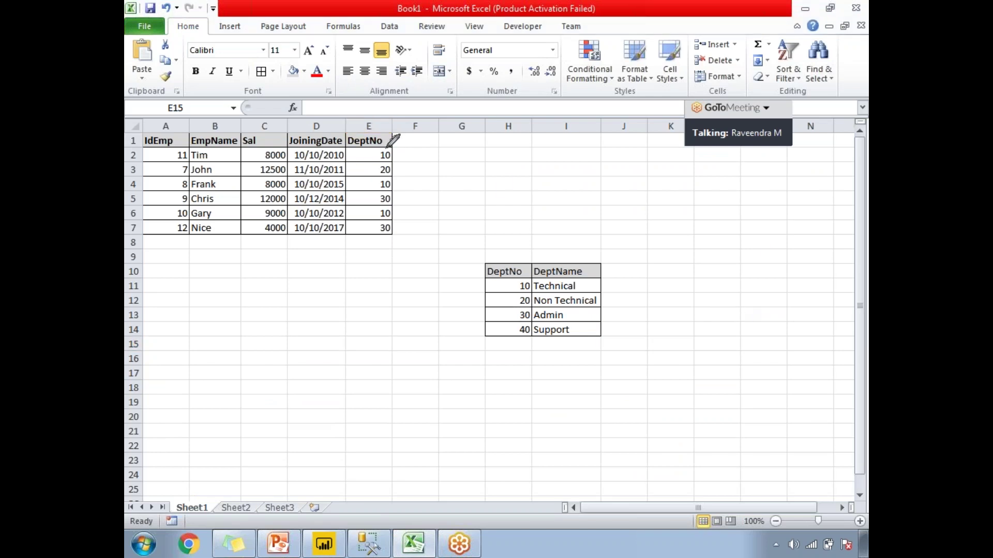
{"action": "mouse_move", "coordinate": [383, 153]}
{"action": "left_mouse_down"}
{"action": "mouse_move", "coordinate": [383, 199]}
{"action": "mouse_move", "coordinate": [399, 184]}
{"action": "mouse_move", "coordinate": [394, 148]}
{"action": "left_mouse_up"}
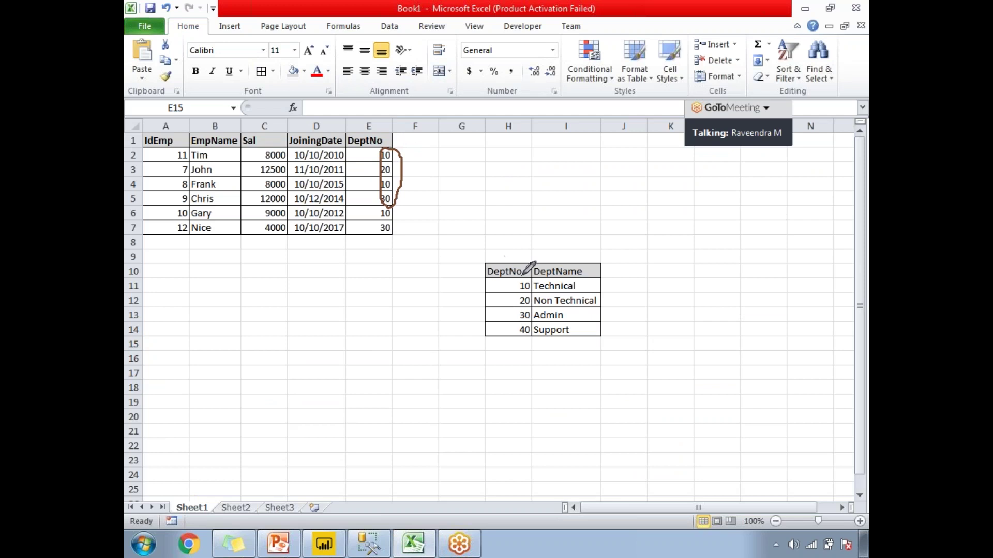
{"action": "left_click_drag", "start_coordinate": [519, 278], "coordinate": [532, 290]}
{"action": "left_click_drag", "start_coordinate": [400, 177], "coordinate": [517, 286]}
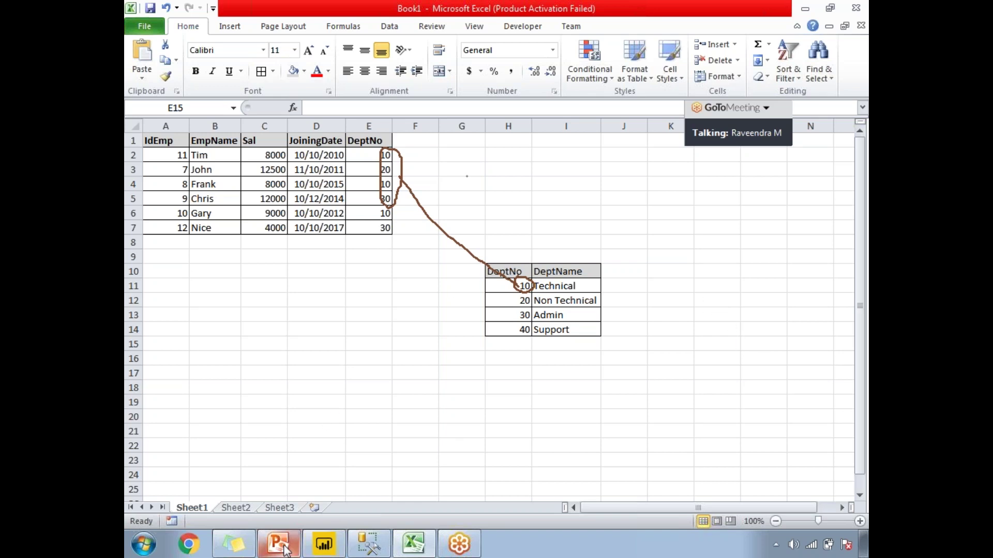
{"action": "left_click", "coordinate": [324, 544]}
{"action": "left_click", "coordinate": [322, 382]}
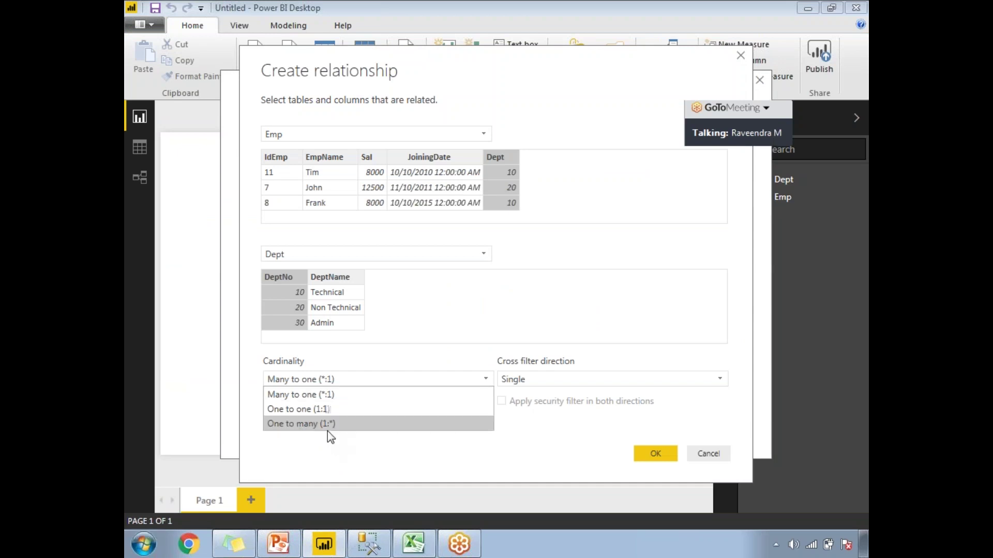
{"action": "left_click", "coordinate": [336, 448]}
{"action": "left_click", "coordinate": [413, 543]}
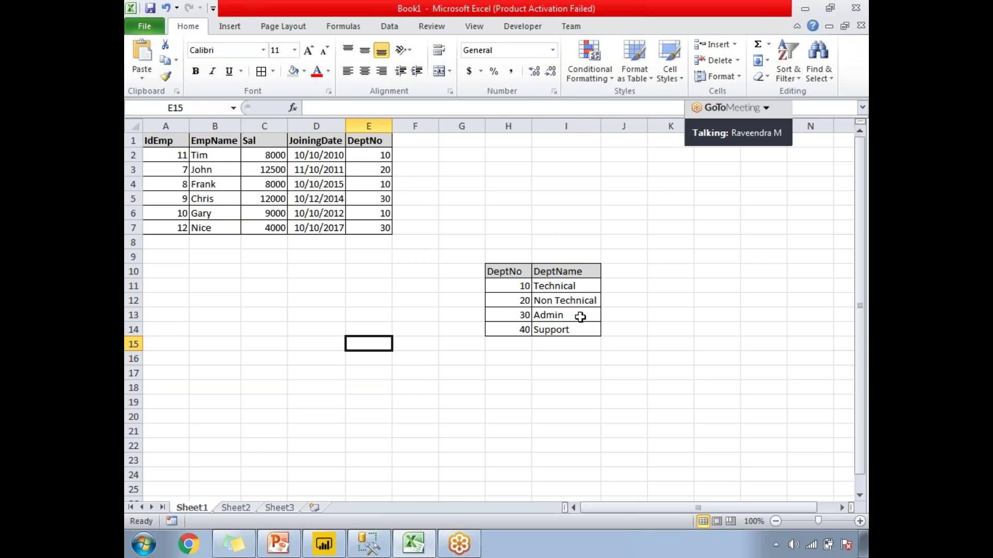
Switch to Power BI Desktop, create the active Many to one (*:1) relationship with Single cross filter direction, and close the relationship manager
{"action": "left_click", "coordinate": [324, 544]}
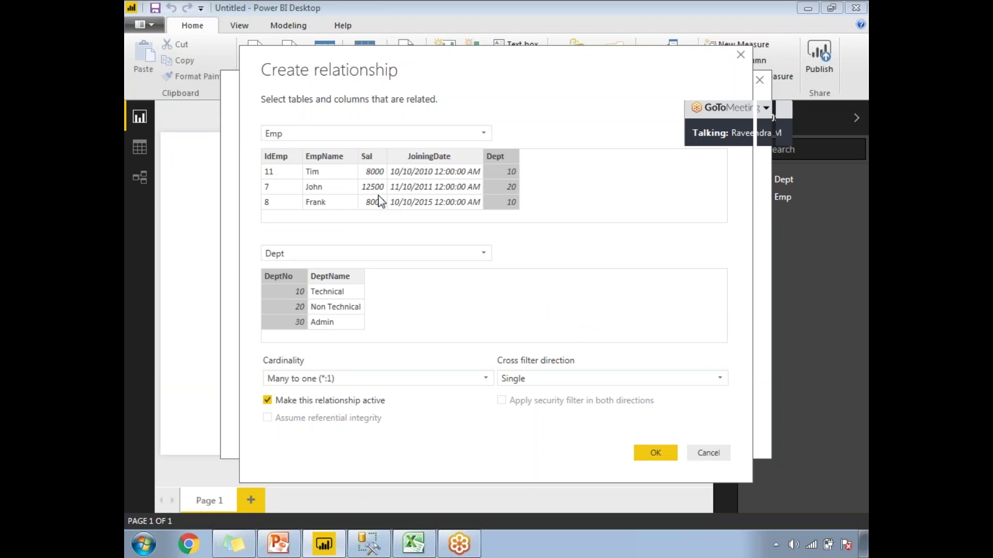
{"action": "left_click", "coordinate": [484, 383]}
{"action": "left_click", "coordinate": [469, 334]}
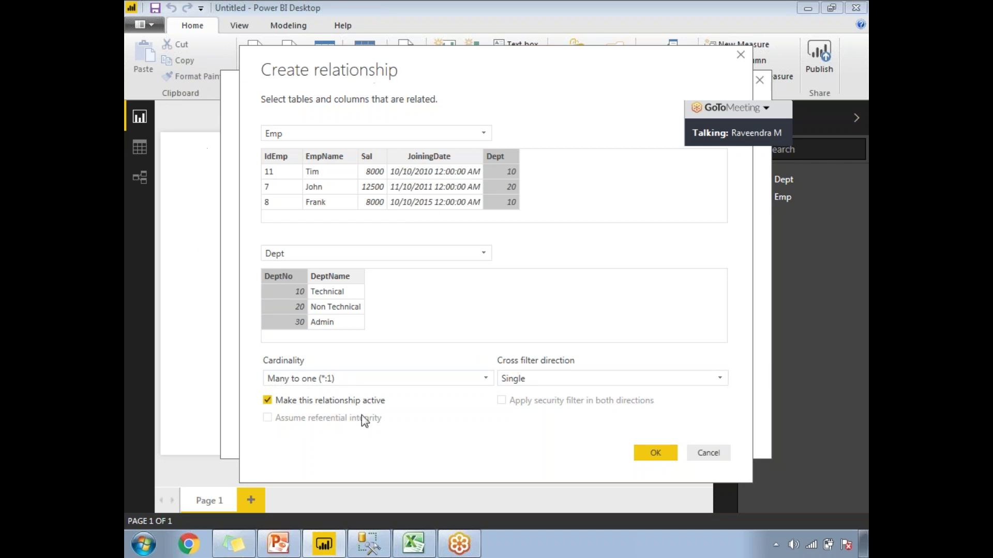
{"action": "left_click", "coordinate": [646, 456]}
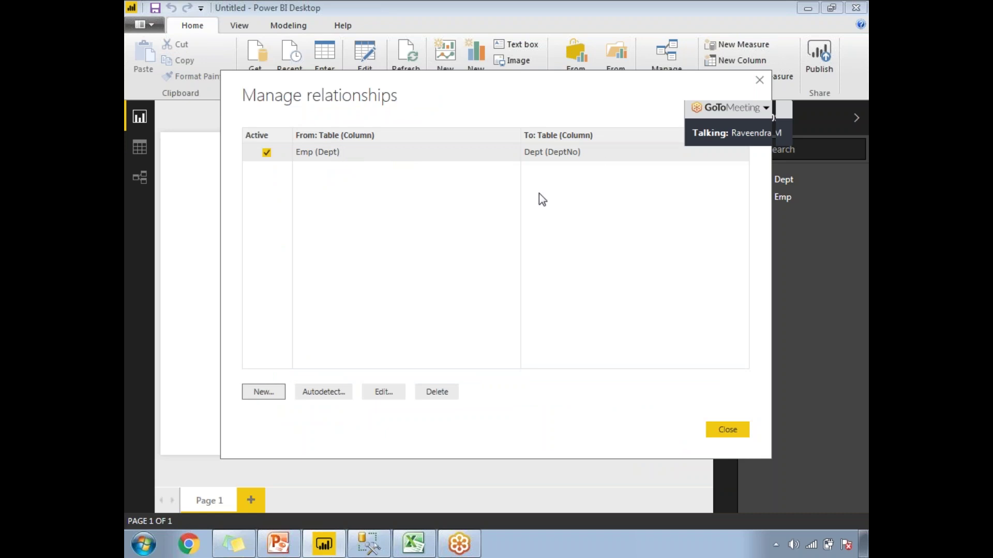
{"action": "left_click", "coordinate": [725, 429]}
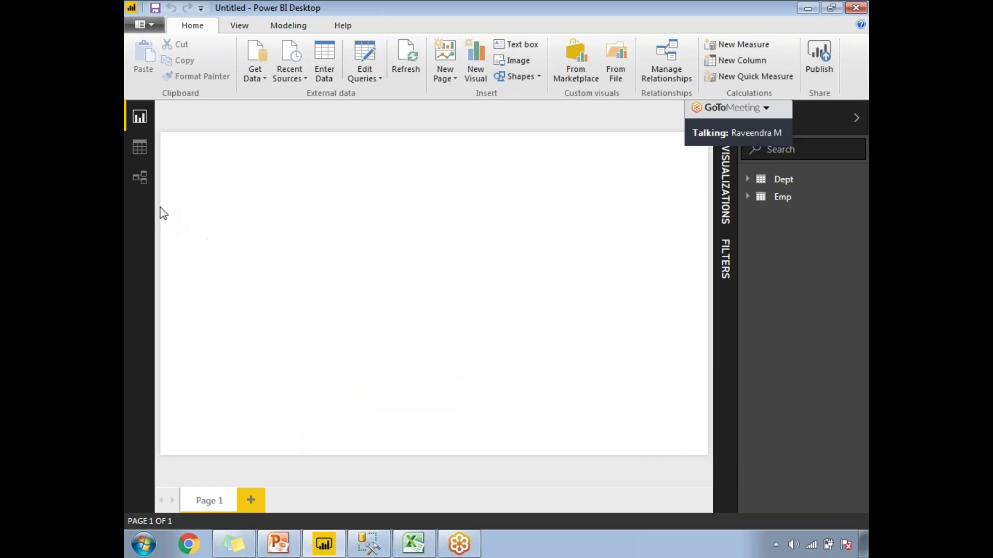
Open the relationship diagram and examine the link between Emp's Dept and Dept's DeptNo fields
{"action": "left_click", "coordinate": [140, 182]}
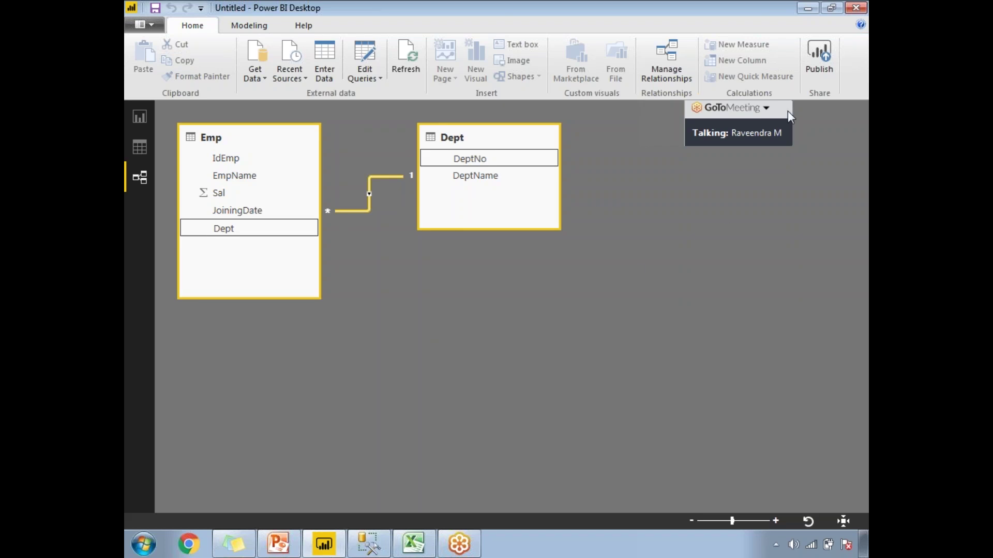
{"action": "left_click", "coordinate": [768, 118]}
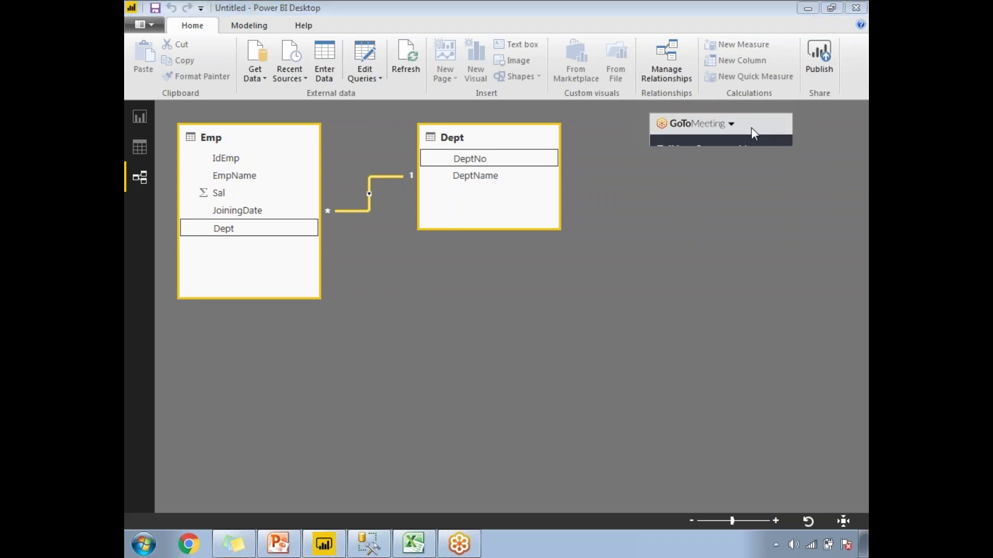